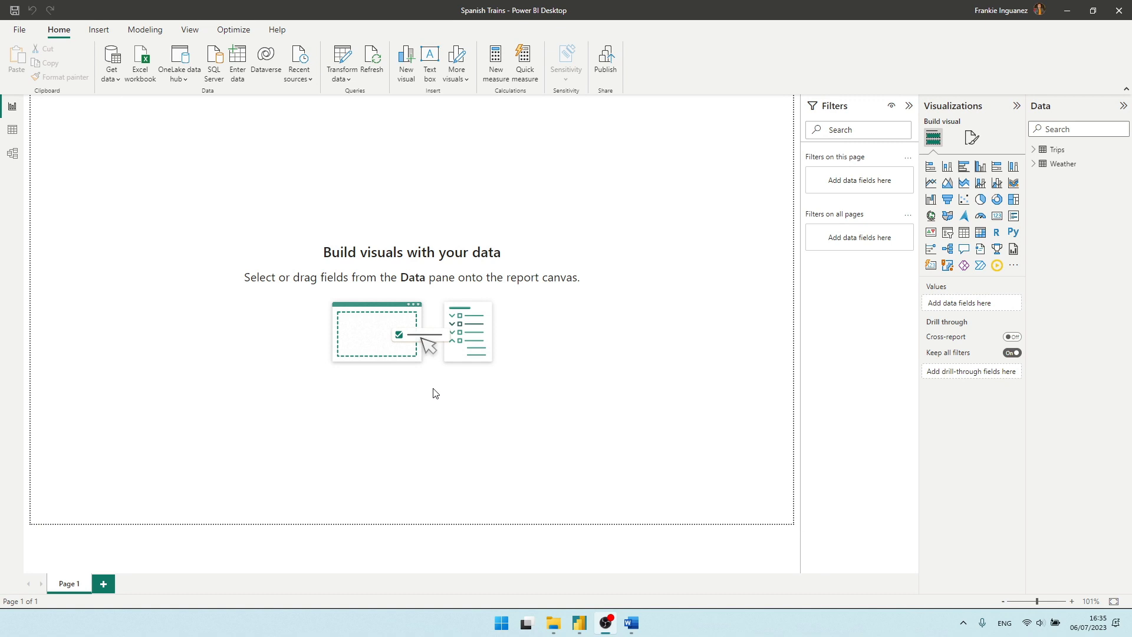
# - Open the Power Query Editor and filter the Trips query's origin column to MADRID only
pyautogui.click(343, 64)
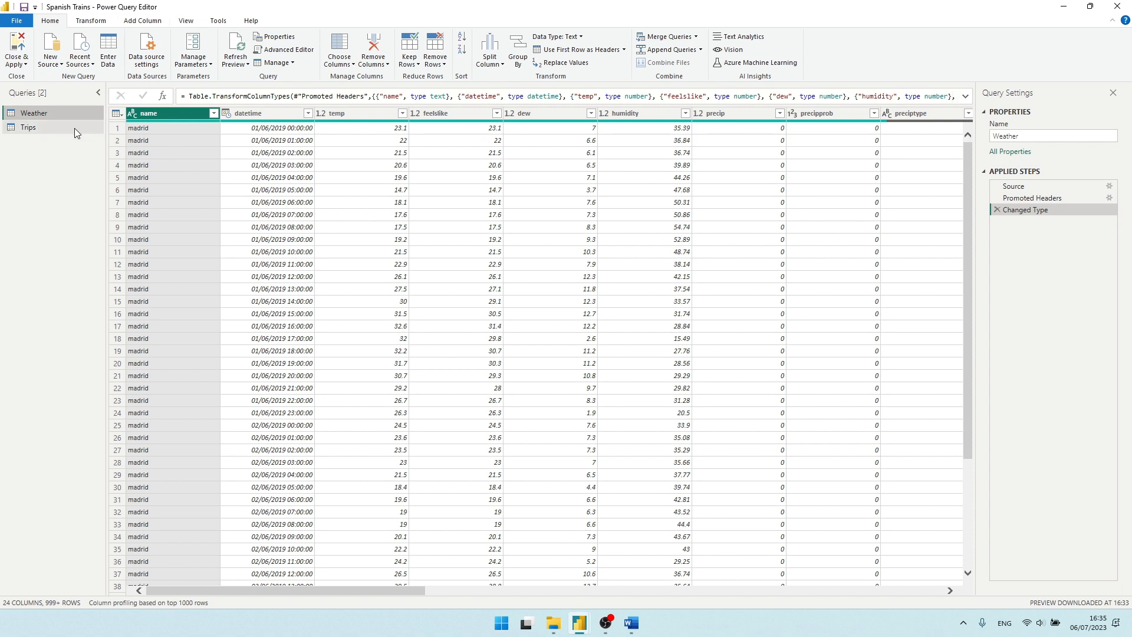
pyautogui.click(31, 128)
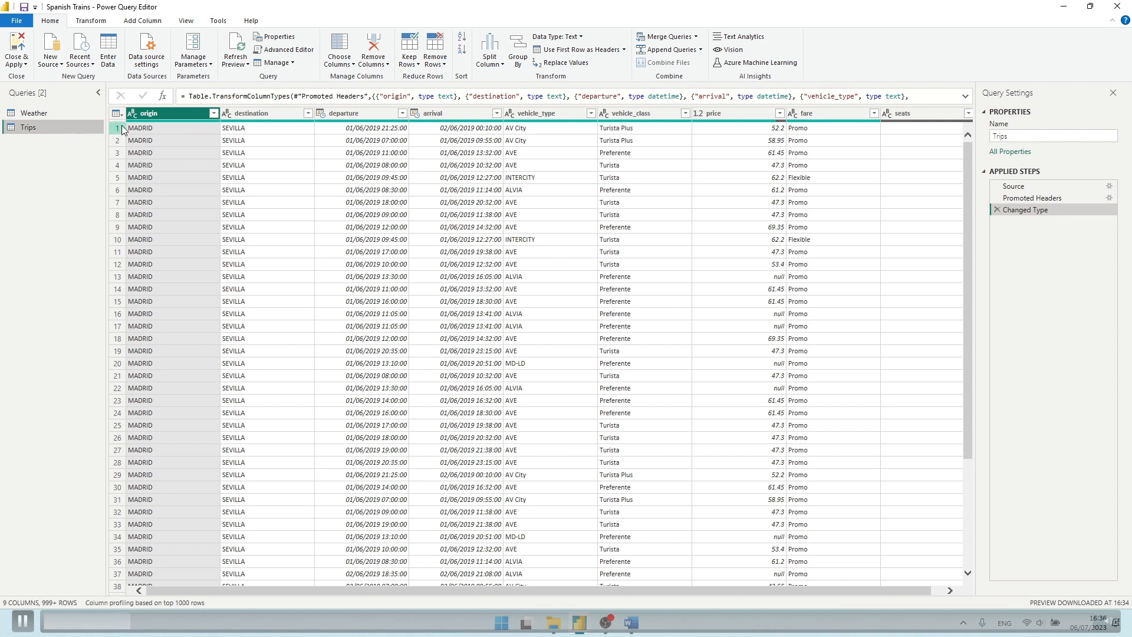
pyautogui.click(213, 113)
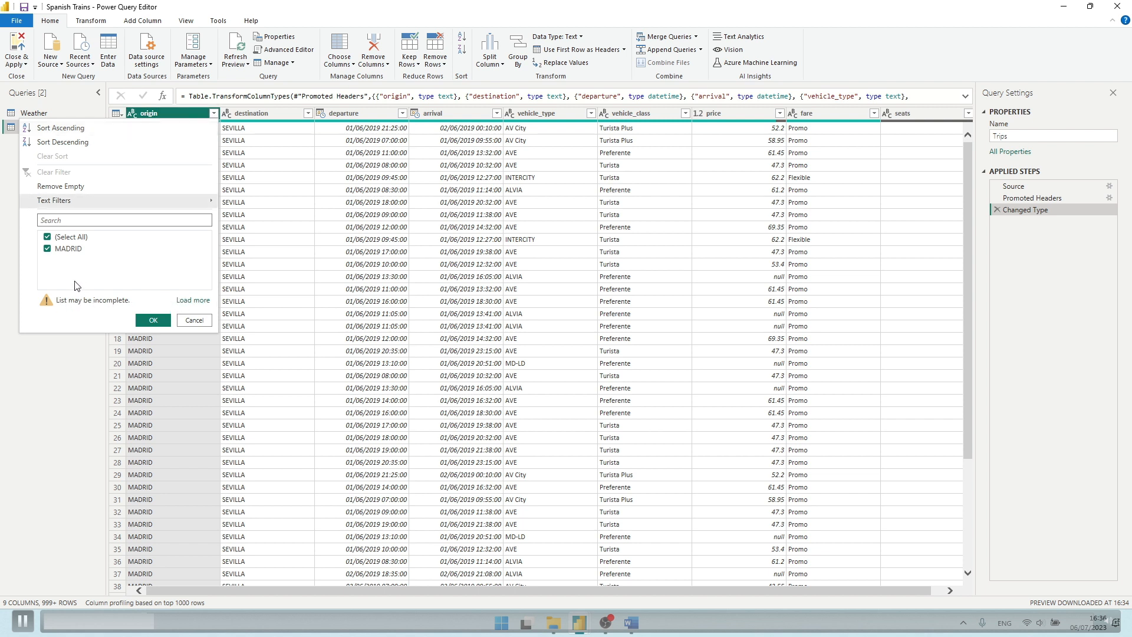
pyautogui.click(190, 300)
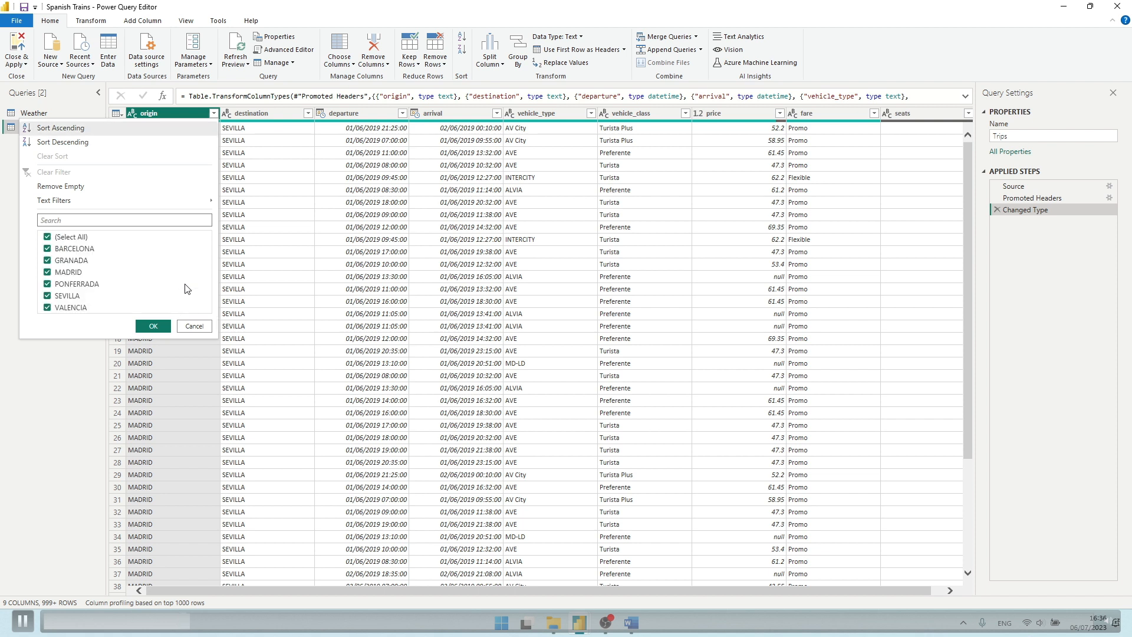
pyautogui.click(60, 237)
pyautogui.click(56, 272)
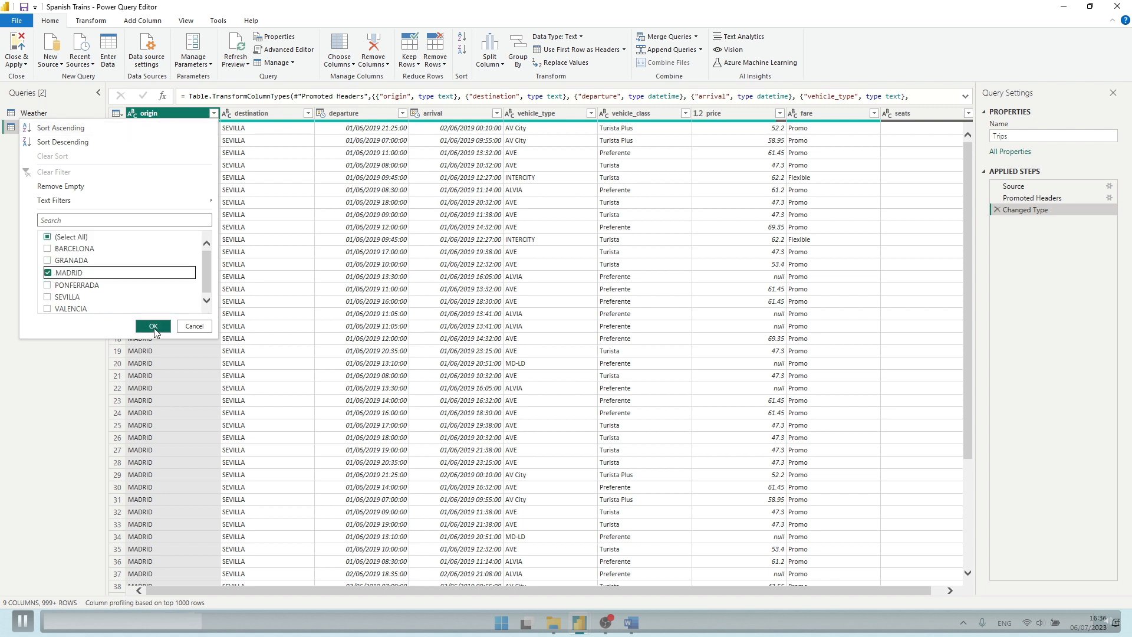
pyautogui.click(154, 328)
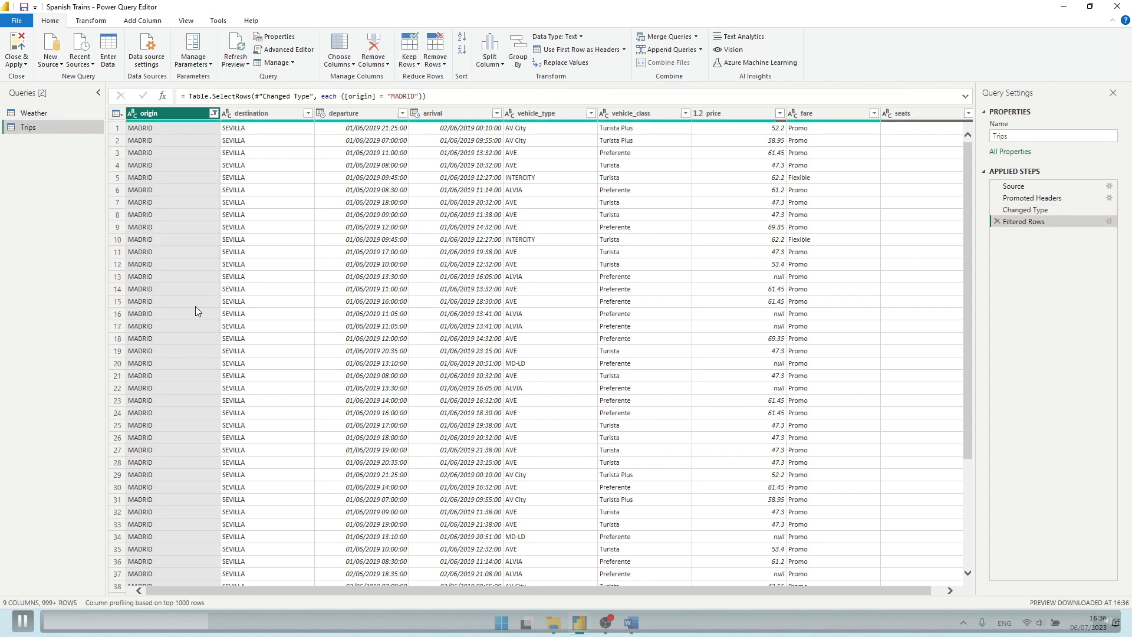
# - Transform the origin and destination columns of the Trips query to Capitalize Each Word
pyautogui.rightClick(171, 112)
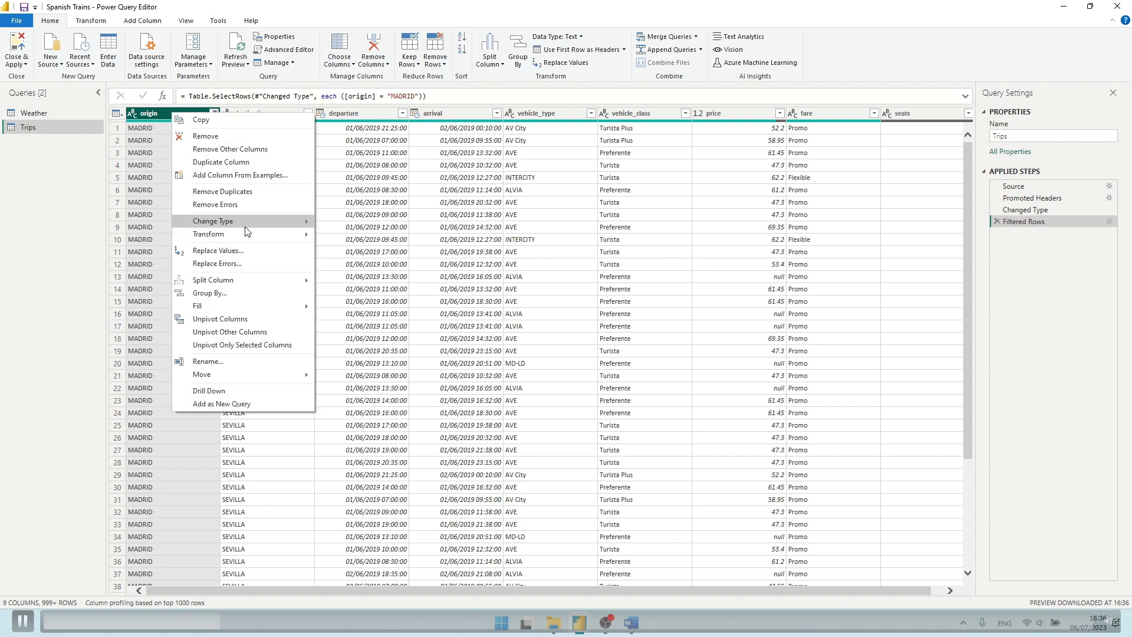
pyautogui.moveTo(245, 223)
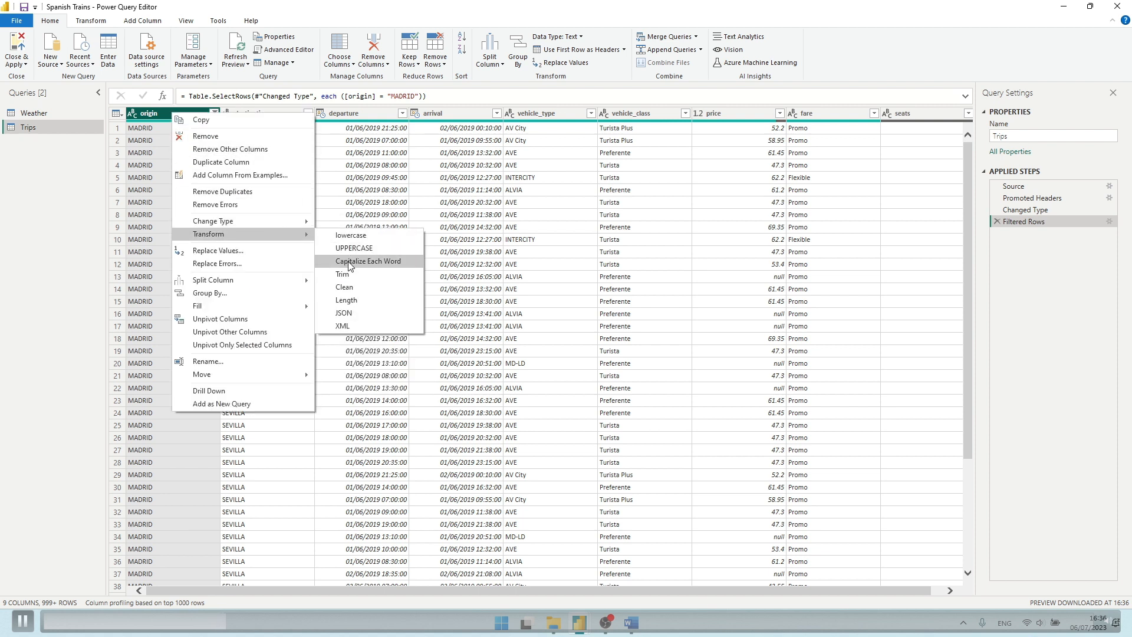
pyautogui.click(349, 266)
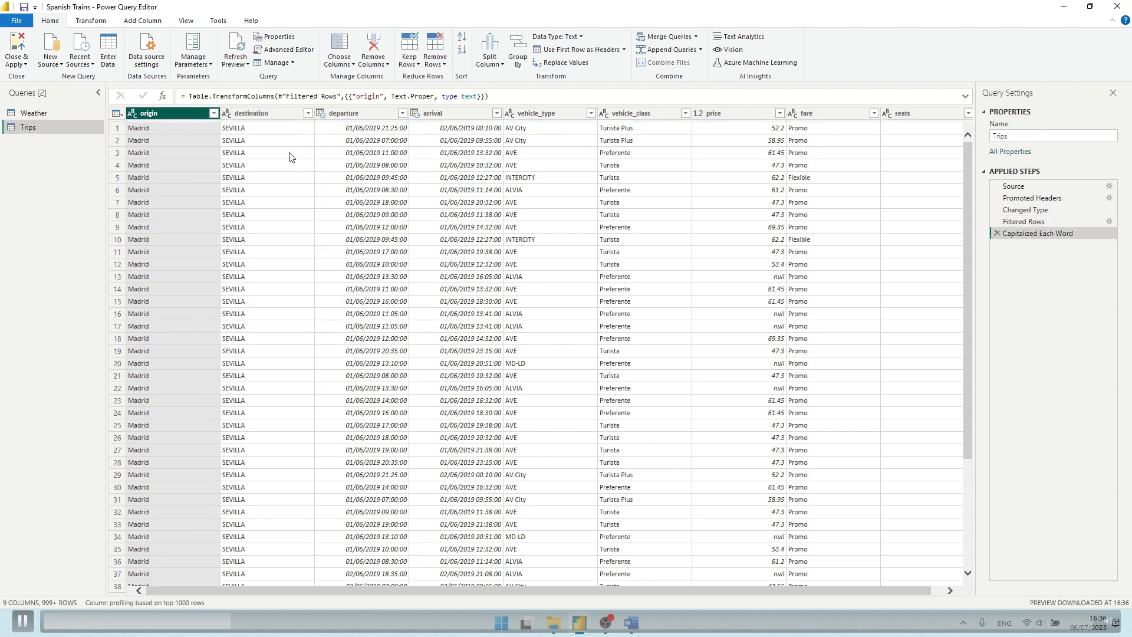
pyautogui.rightClick(264, 115)
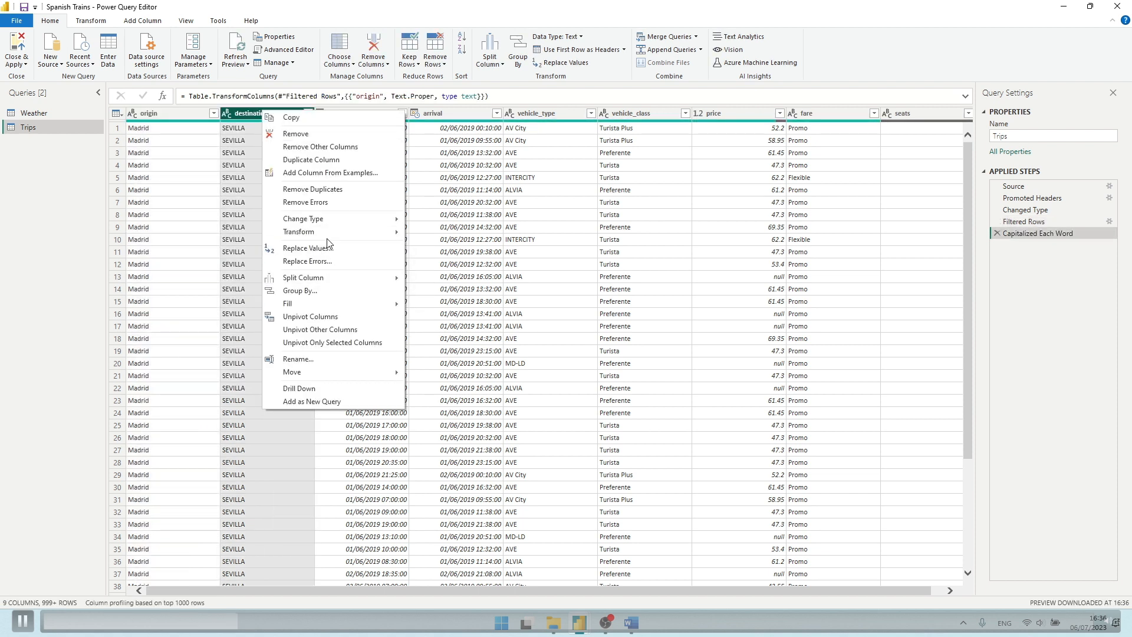
pyautogui.moveTo(323, 231)
pyautogui.click(462, 259)
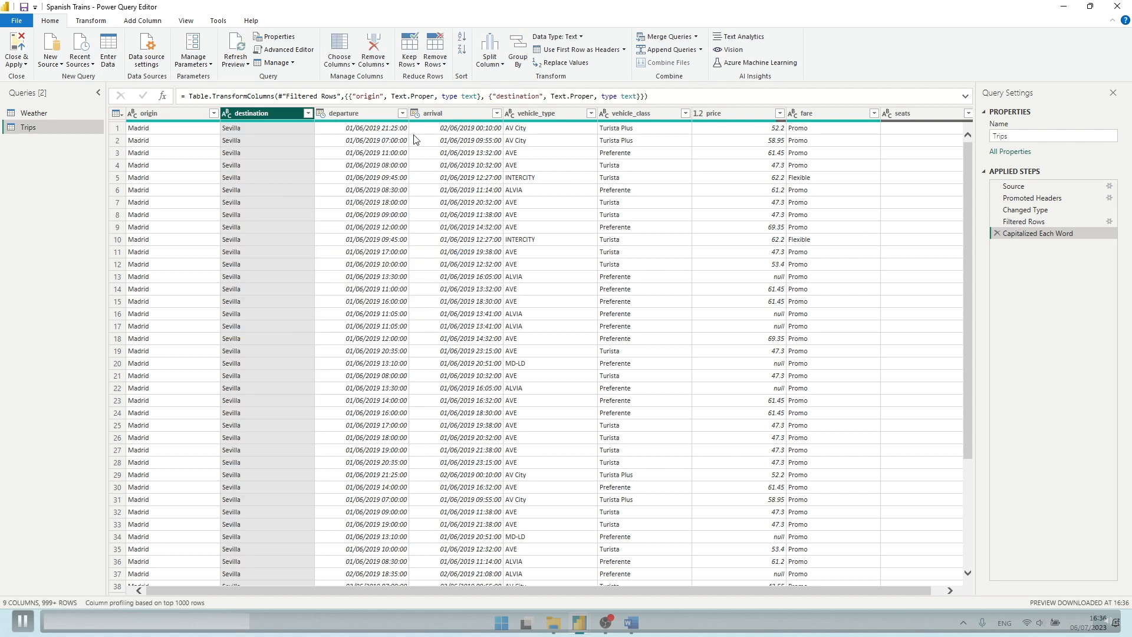
# - Change the departure column's type using locale, with data type Date/Time and locale English (Malta)
pyautogui.click(362, 112)
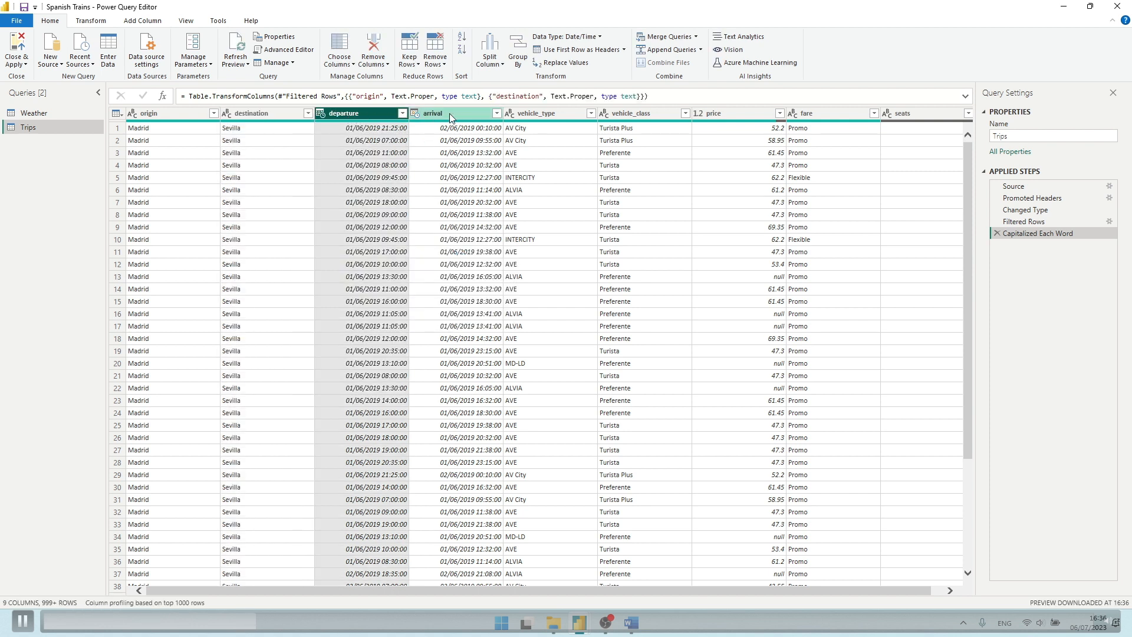
pyautogui.rightClick(347, 117)
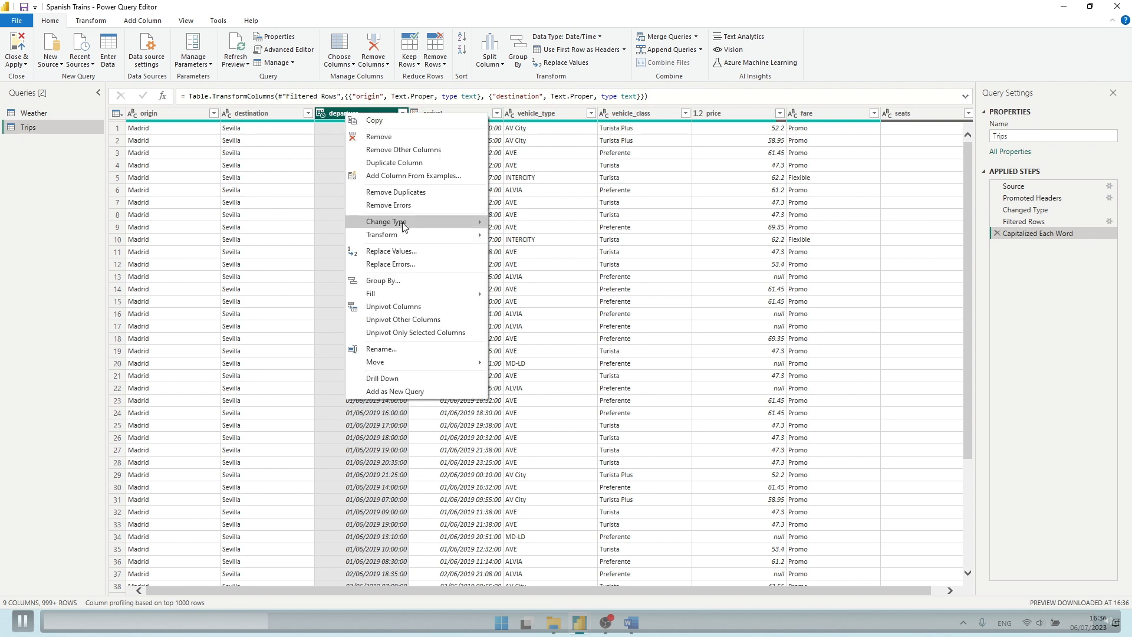
pyautogui.moveTo(406, 223)
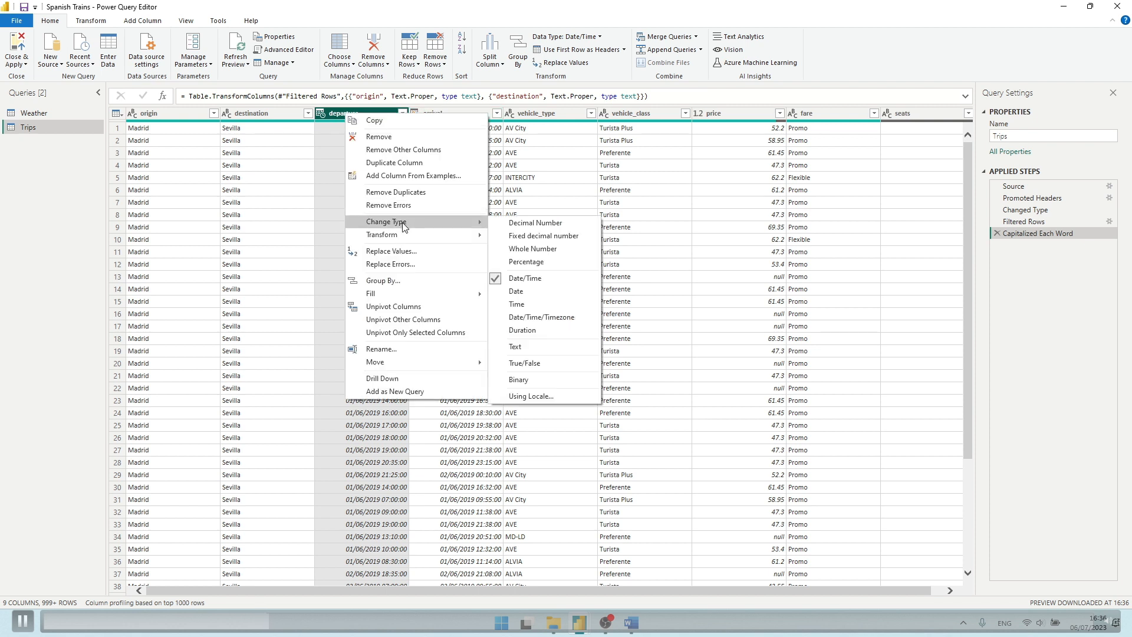
pyautogui.click(534, 397)
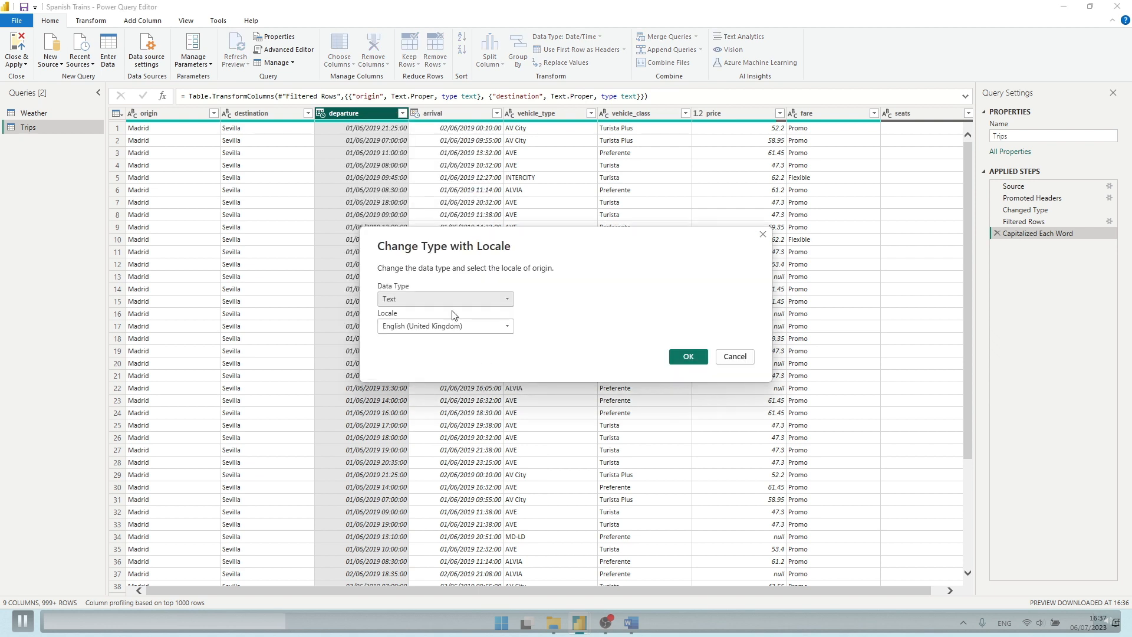
pyautogui.click(455, 300)
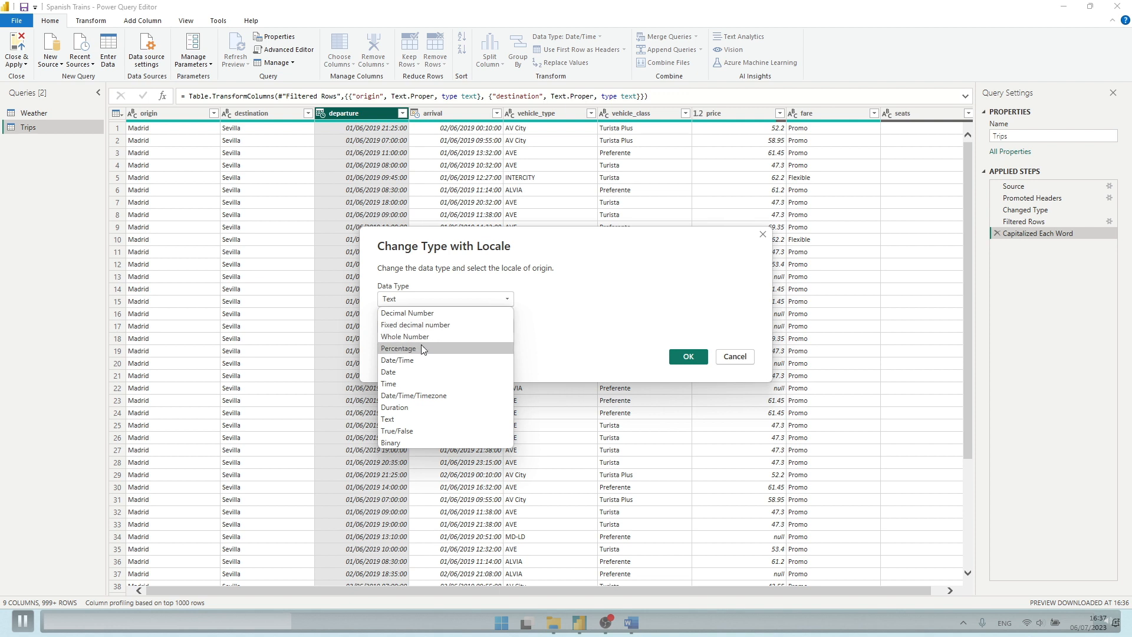
pyautogui.click(420, 360)
pyautogui.click(474, 326)
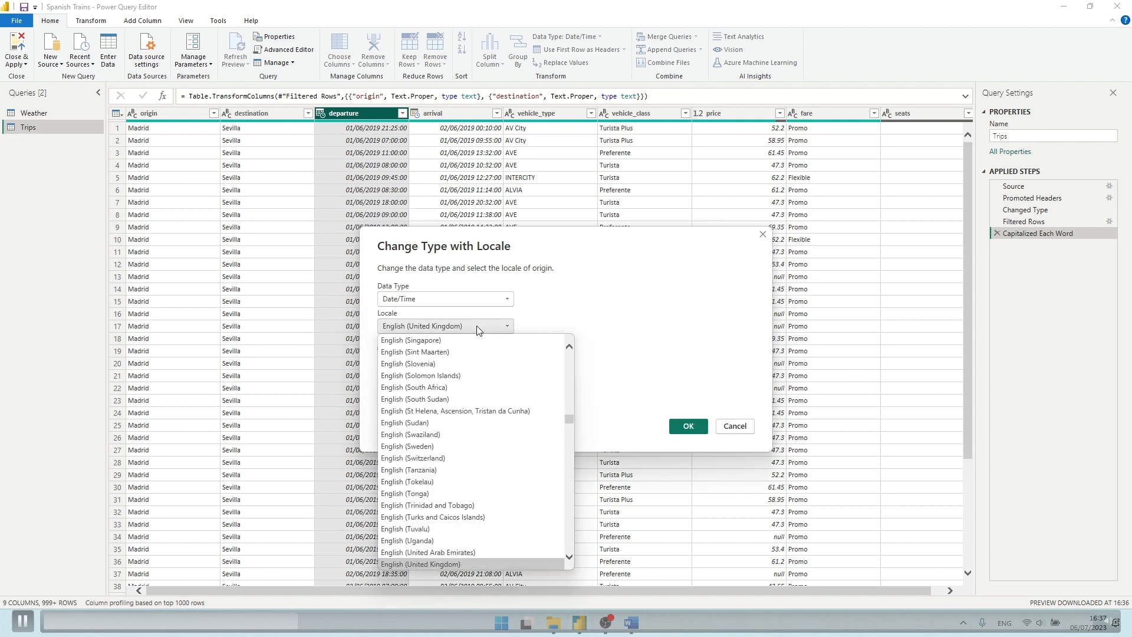
pyautogui.scroll(3, 478, 373)
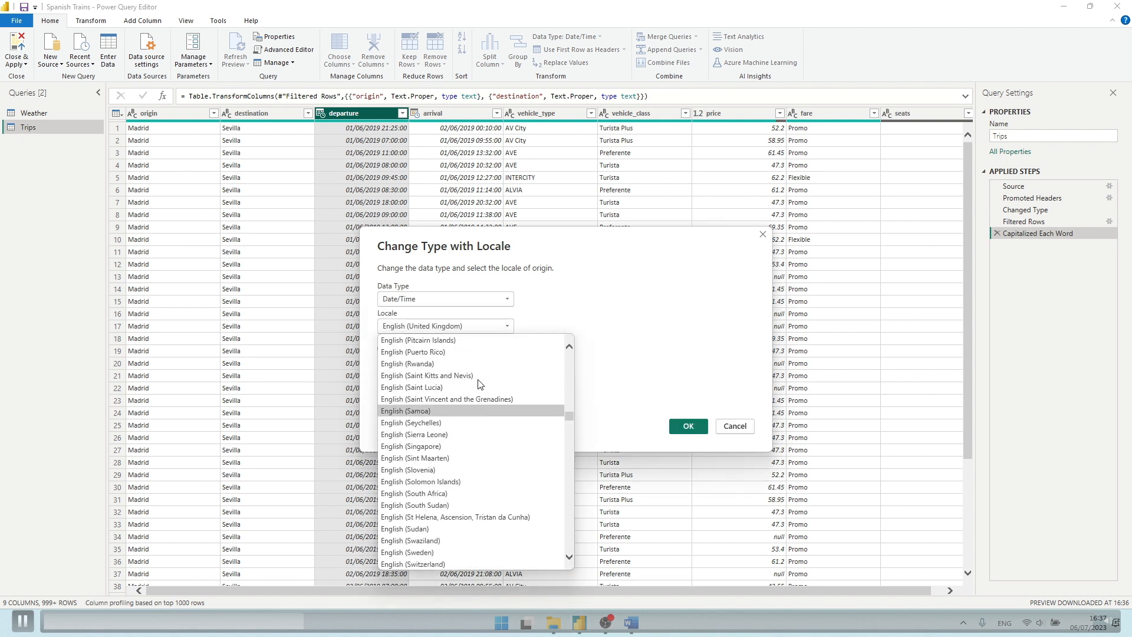
pyautogui.scroll(1, 478, 384)
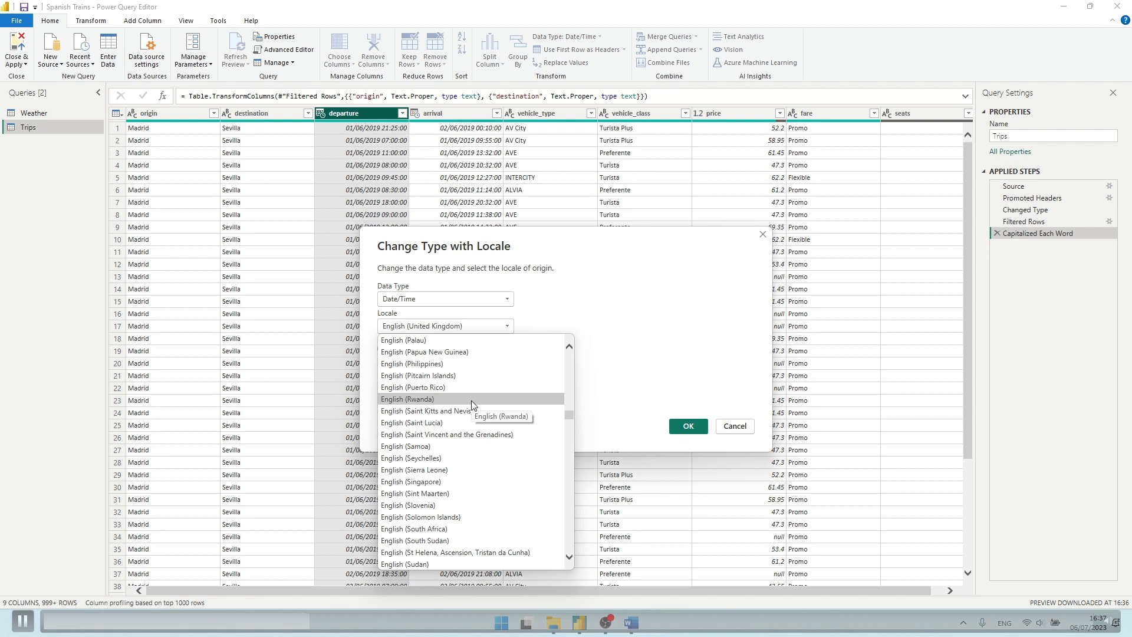
pyautogui.scroll(6, 471, 404)
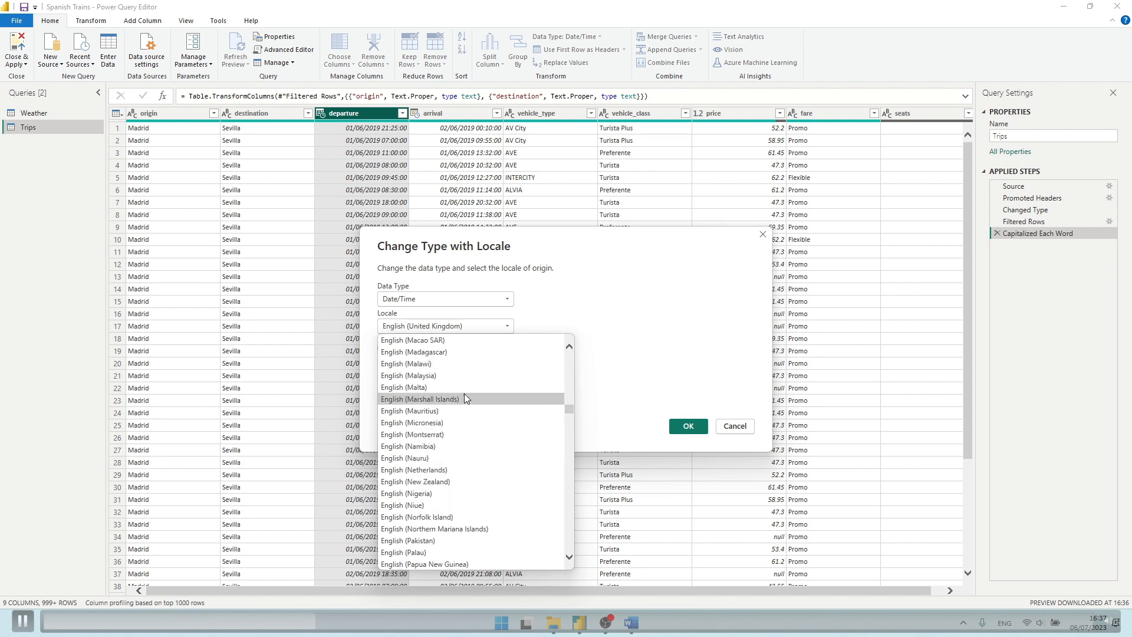
pyautogui.click(437, 385)
pyautogui.click(684, 425)
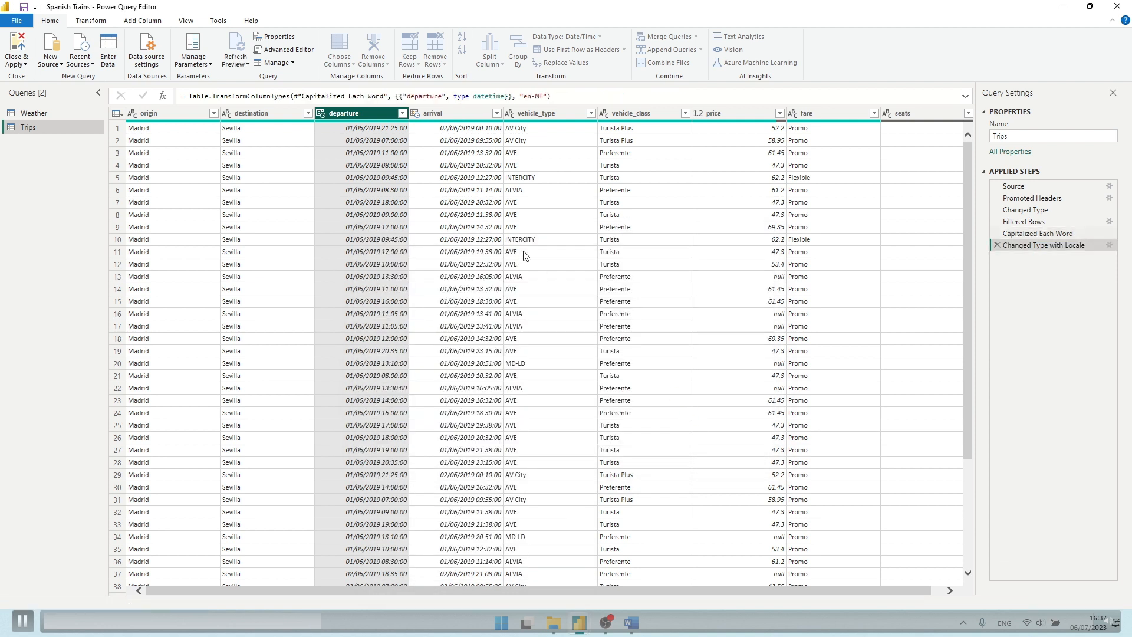
# - Change the arrival column's type using locale, with data type Date/Time and locale English (Malta)
pyautogui.rightClick(455, 116)
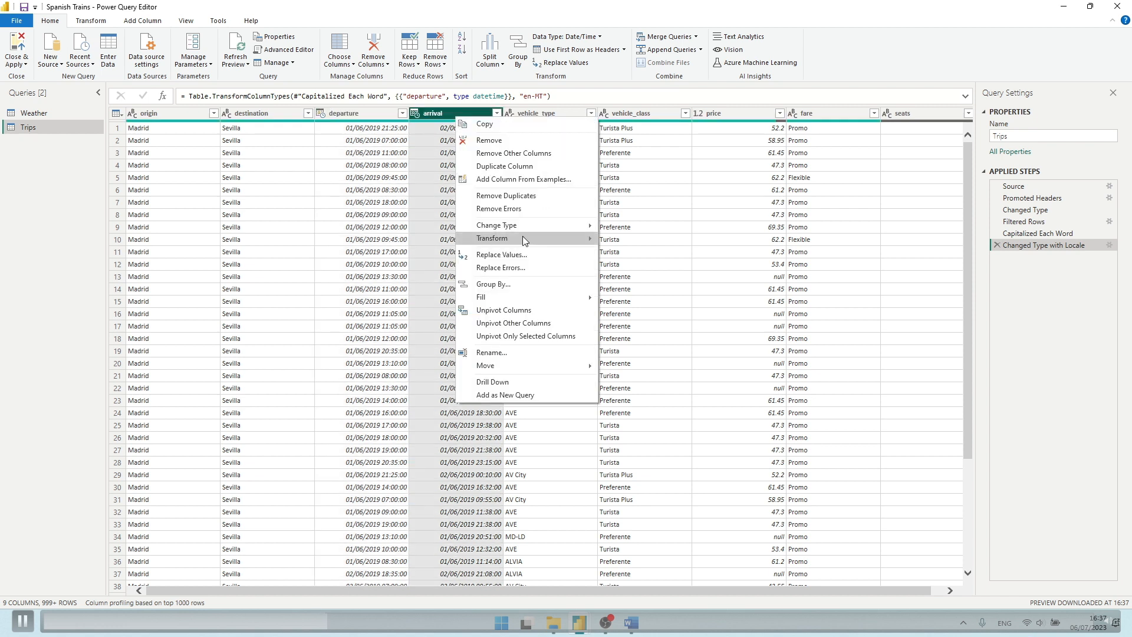
pyautogui.moveTo(525, 226)
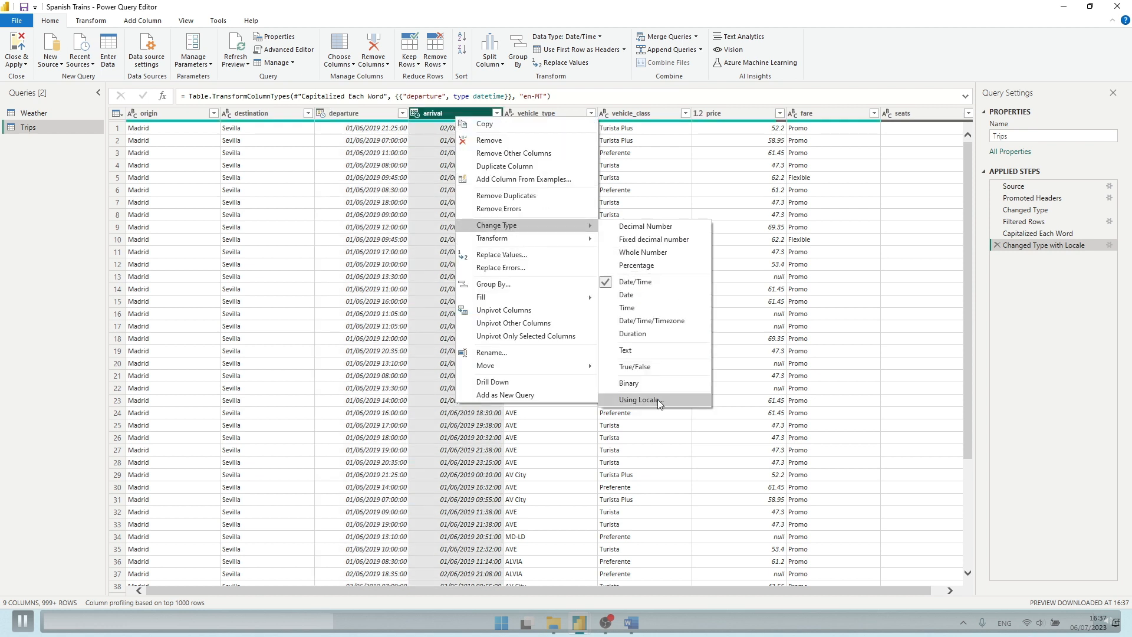
pyautogui.click(650, 399)
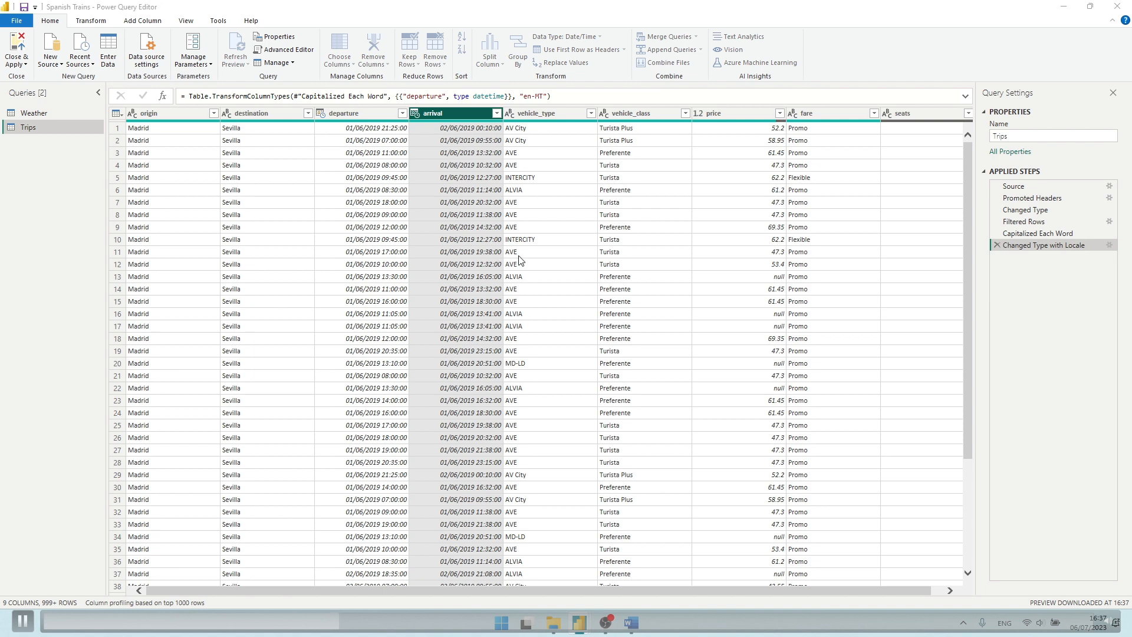
pyautogui.click(424, 299)
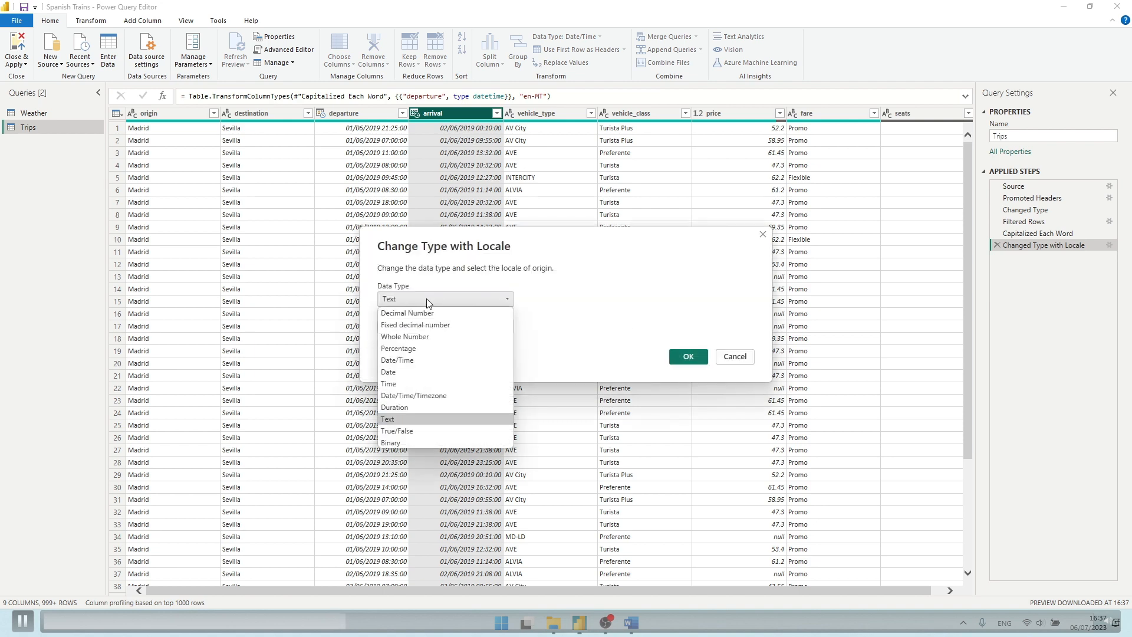
pyautogui.click(397, 360)
pyautogui.click(445, 326)
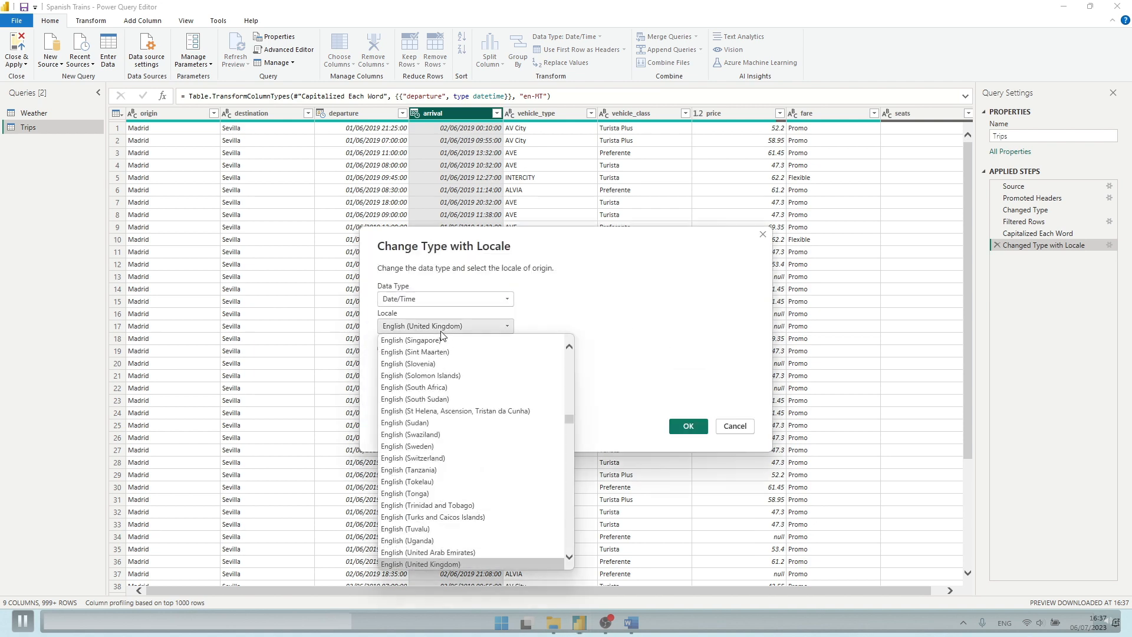
pyautogui.scroll(3, 429, 386)
pyautogui.scroll(7, 429, 385)
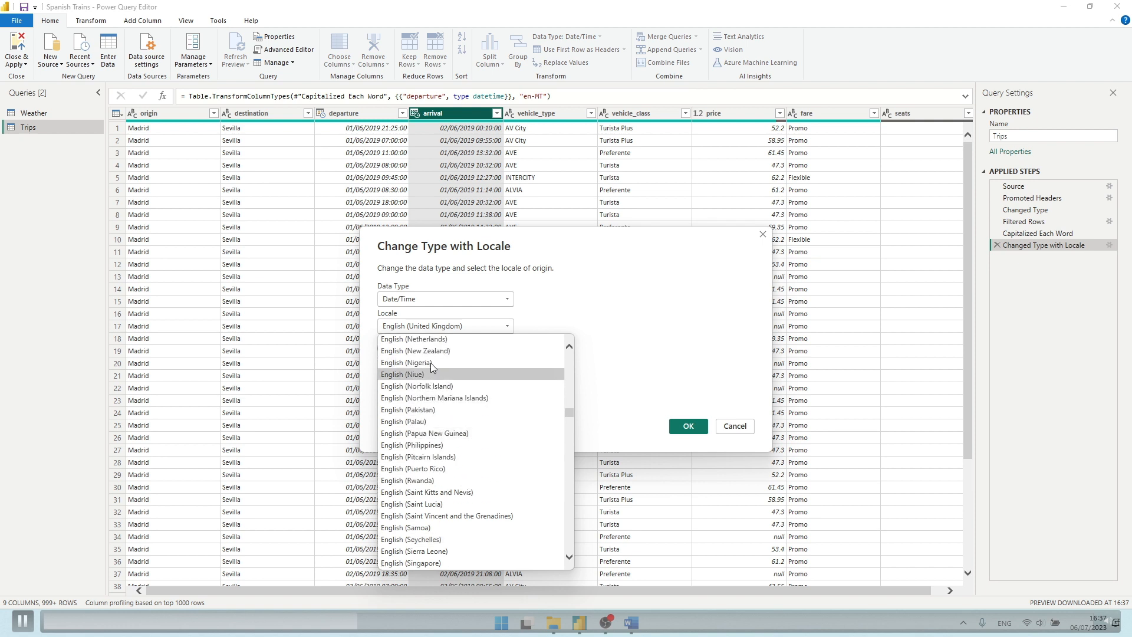
pyautogui.click(431, 352)
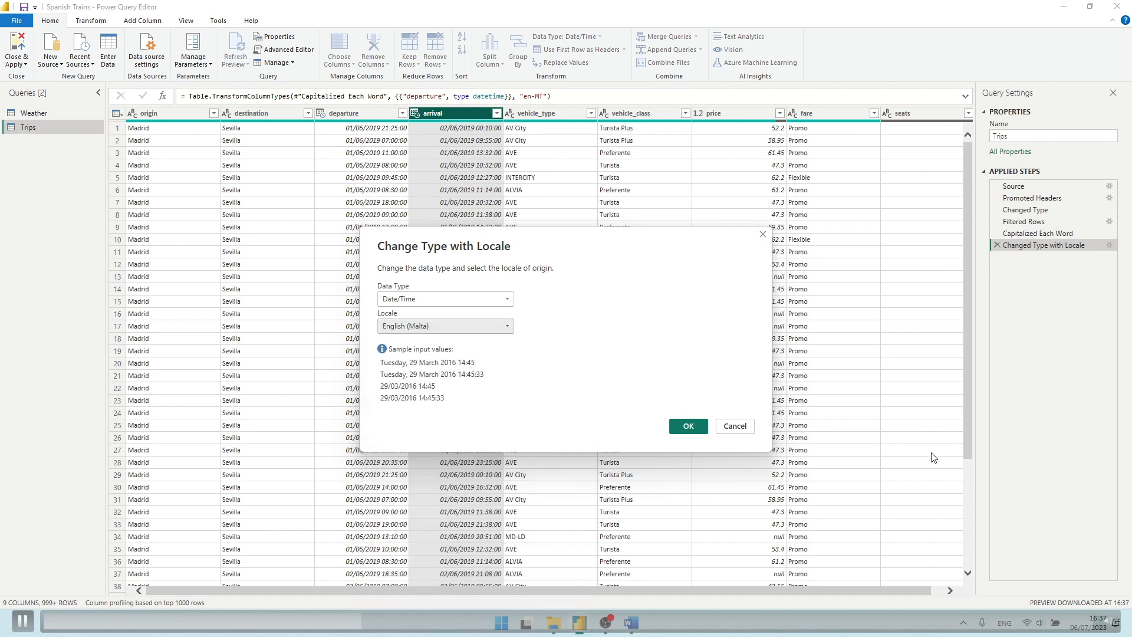
pyautogui.click(687, 426)
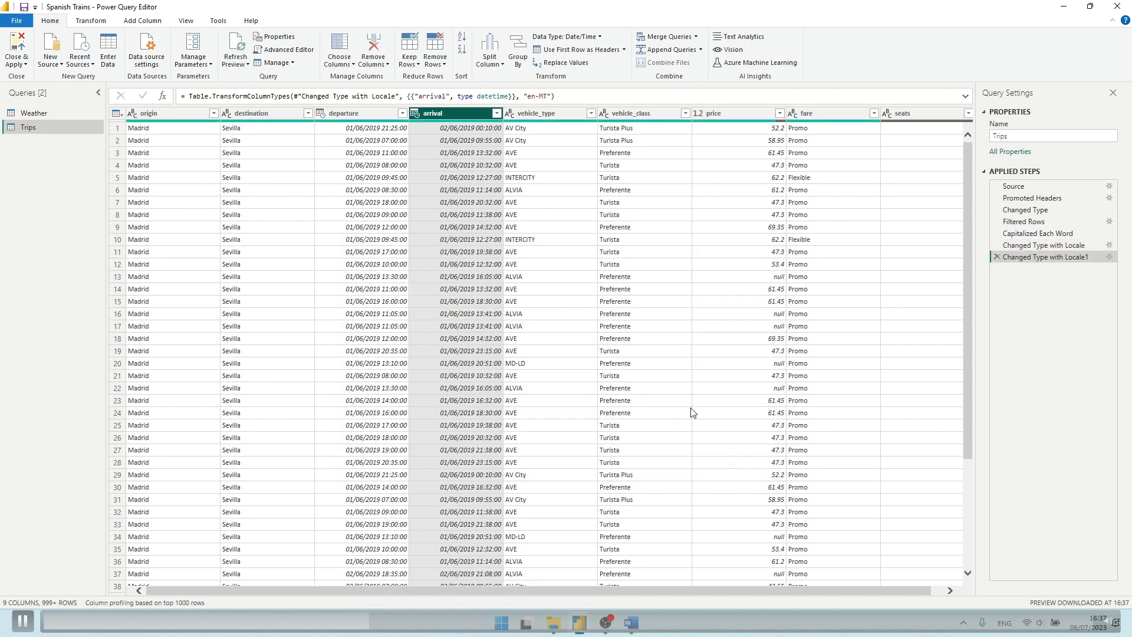
# - Remove the empty seats column from the Trips query
pyautogui.click(910, 115)
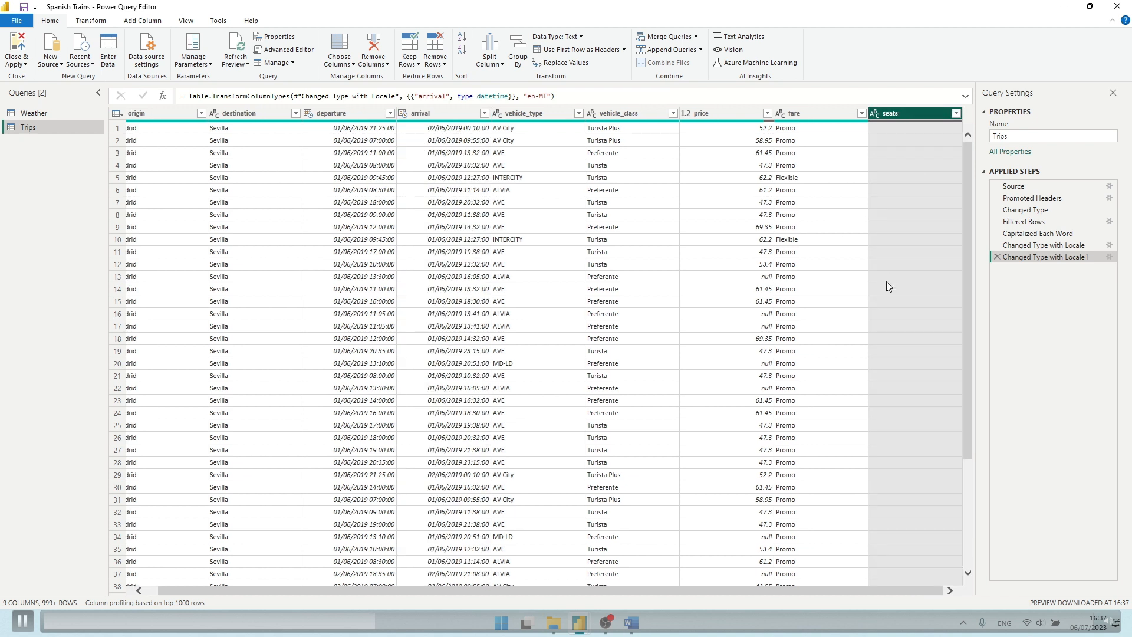
pyautogui.rightClick(912, 117)
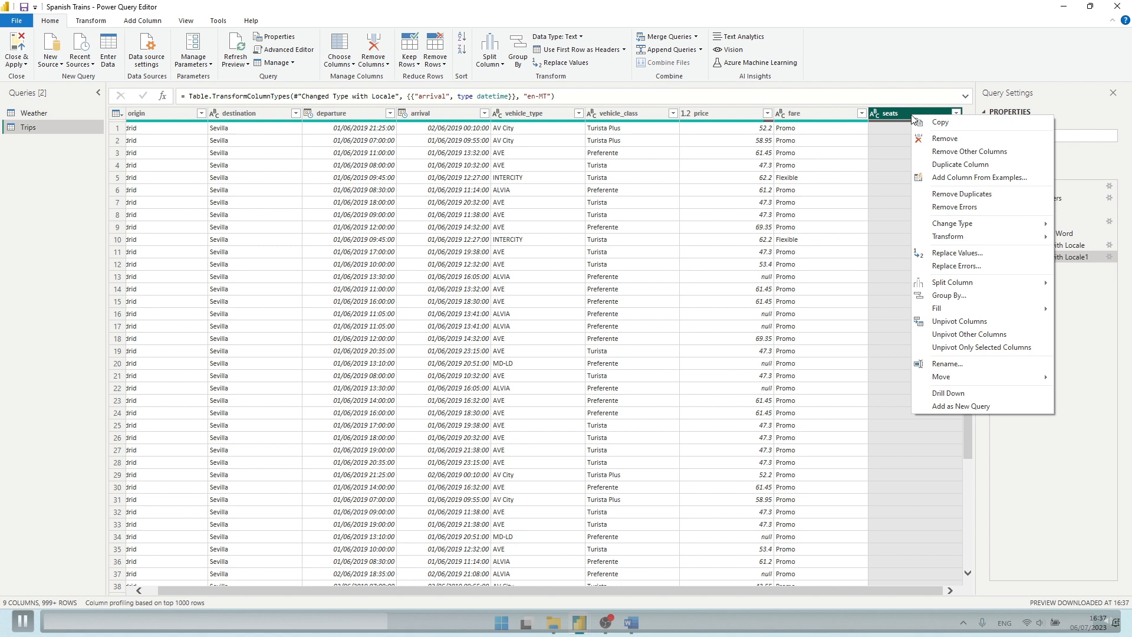
pyautogui.click(944, 137)
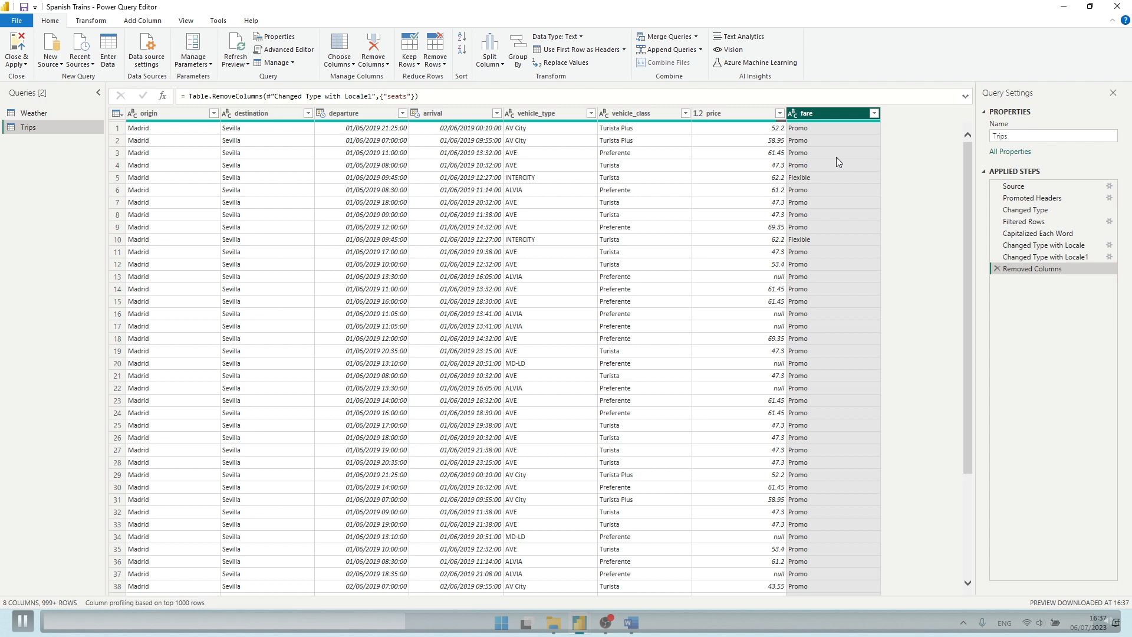
# - Examine the distinct values in the price column's filter list without applying a filter
pyautogui.click(727, 112)
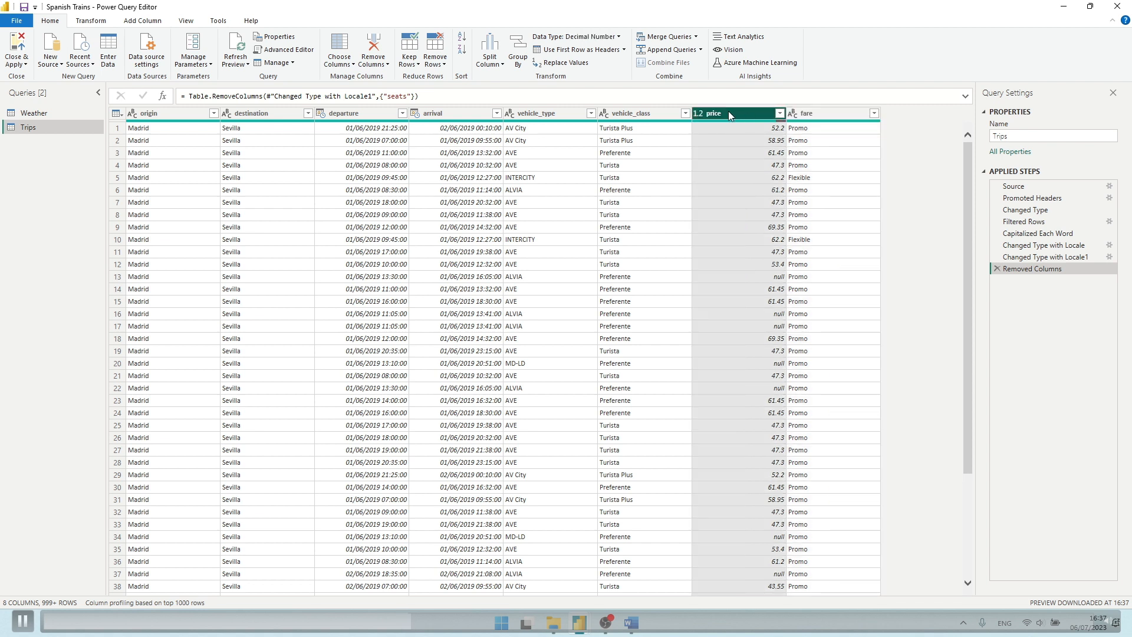
pyautogui.click(780, 113)
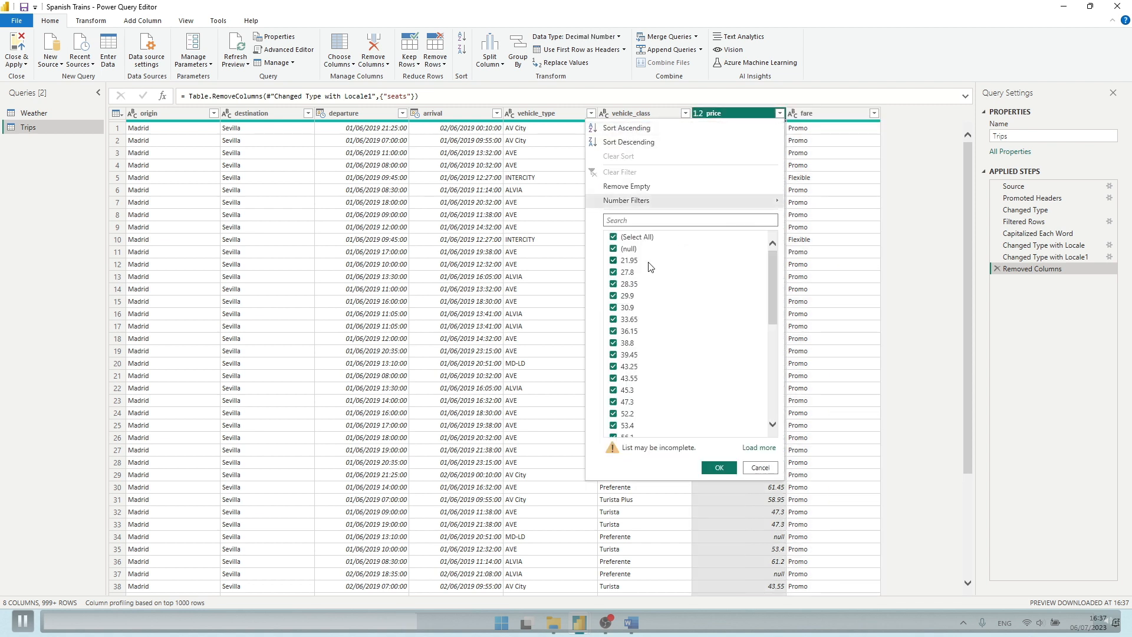
pyautogui.click(761, 467)
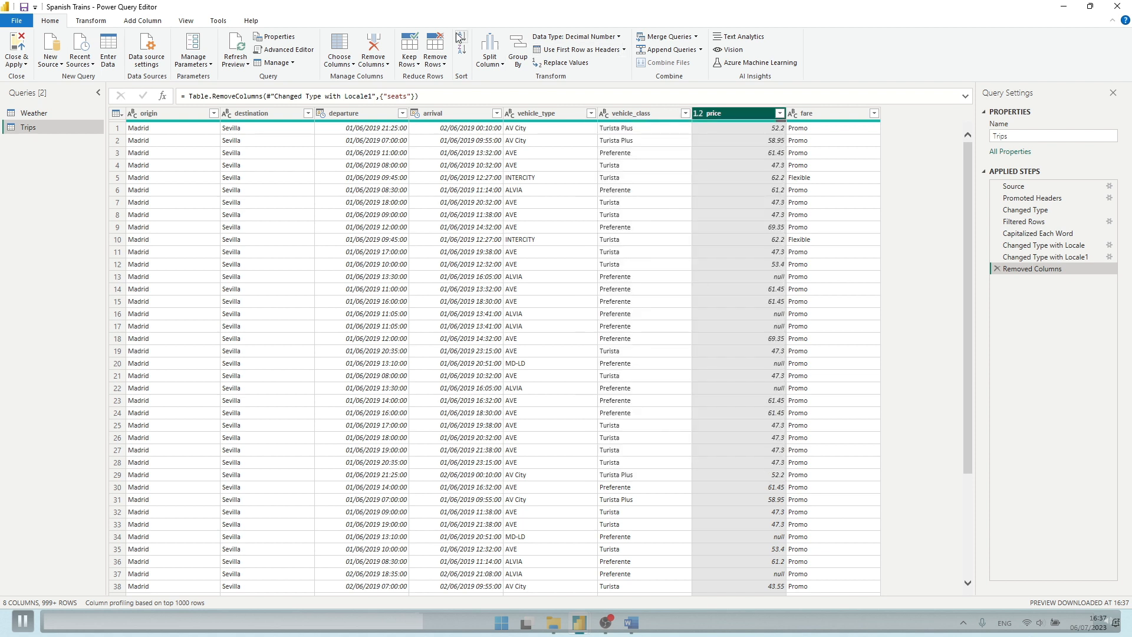
# - Remove the blank rows from the Trips query and change the price column's type to fixed decimal number
pyautogui.click(444, 67)
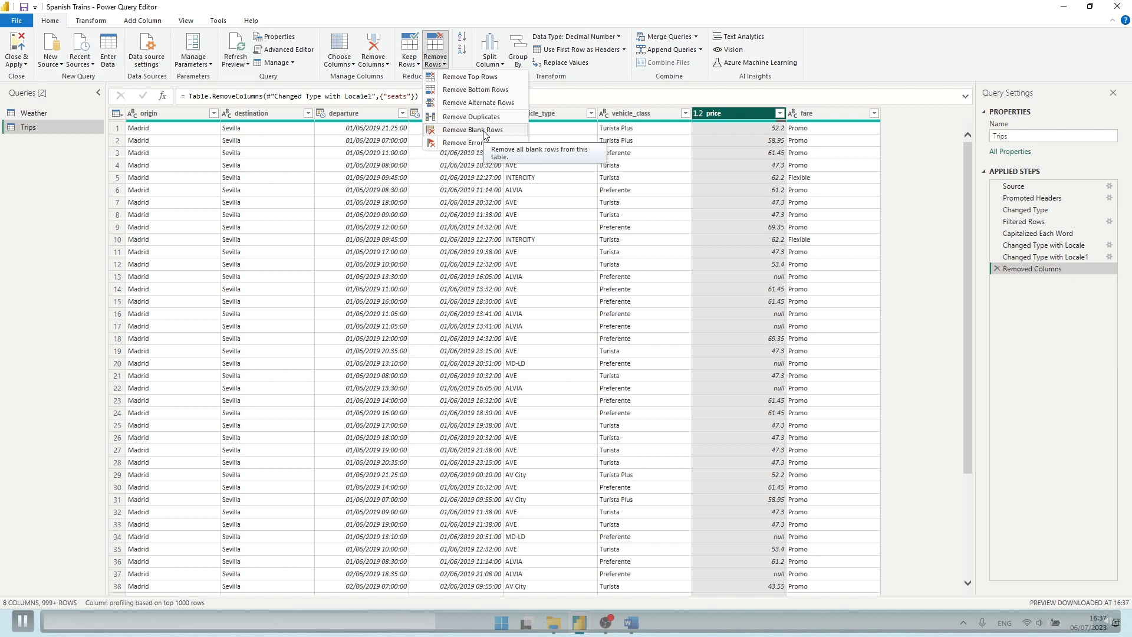
pyautogui.click(473, 130)
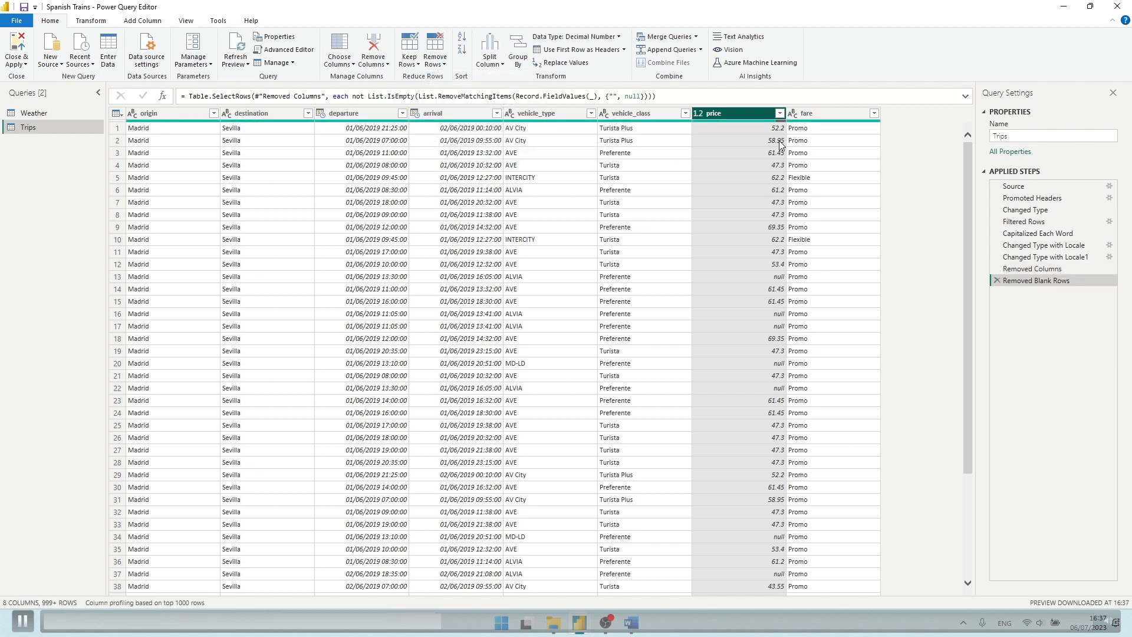
pyautogui.rightClick(709, 114)
pyautogui.moveTo(762, 227)
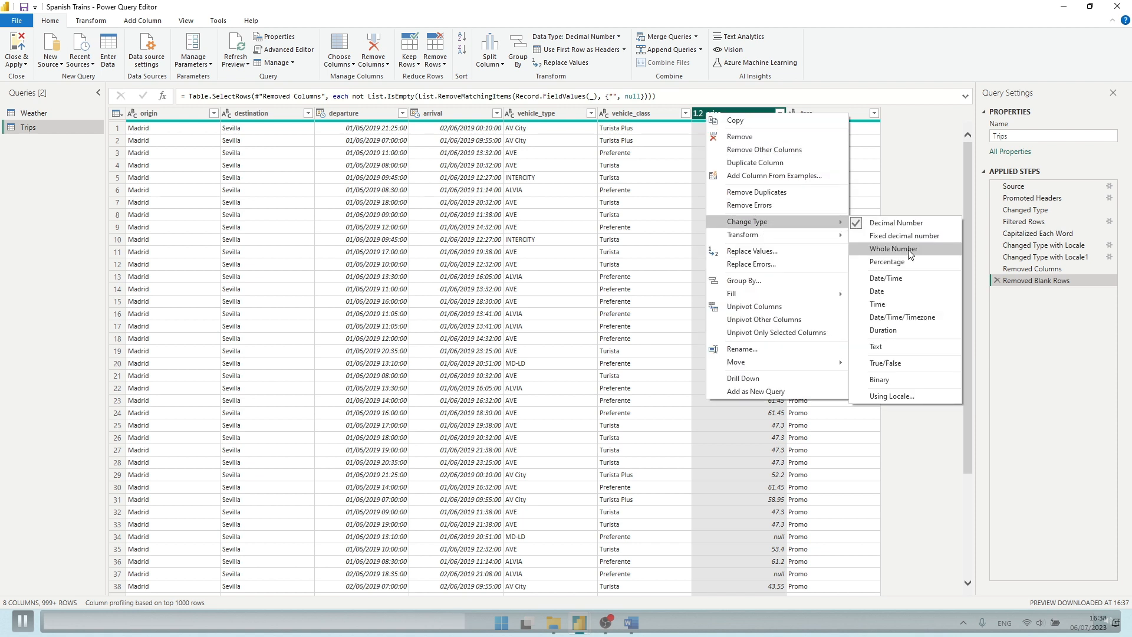
pyautogui.click(699, 113)
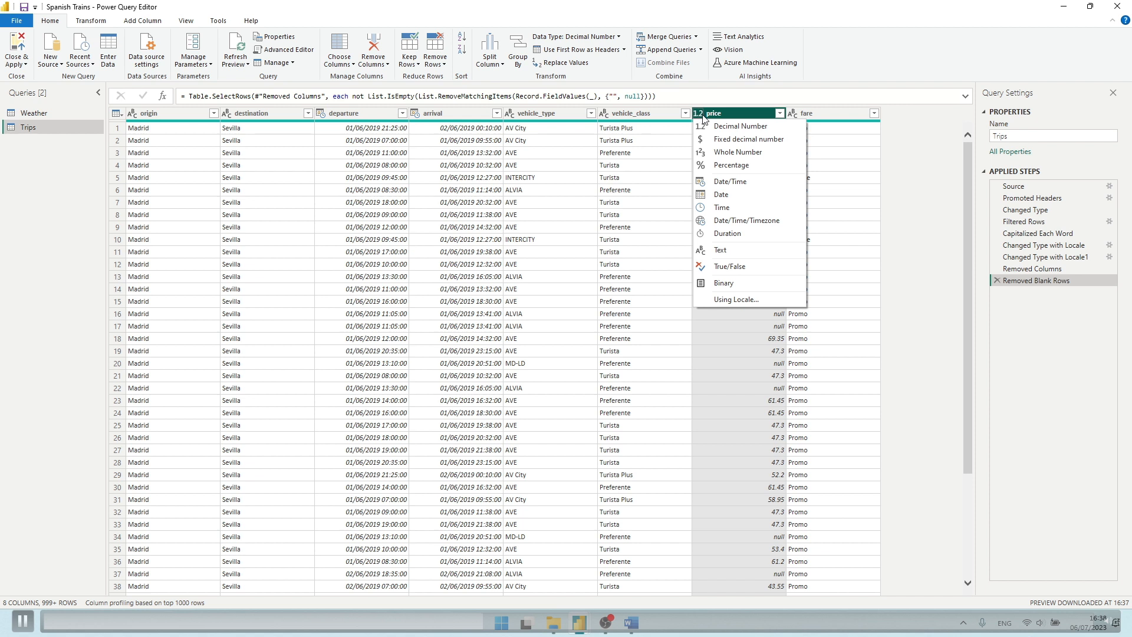
pyautogui.click(727, 140)
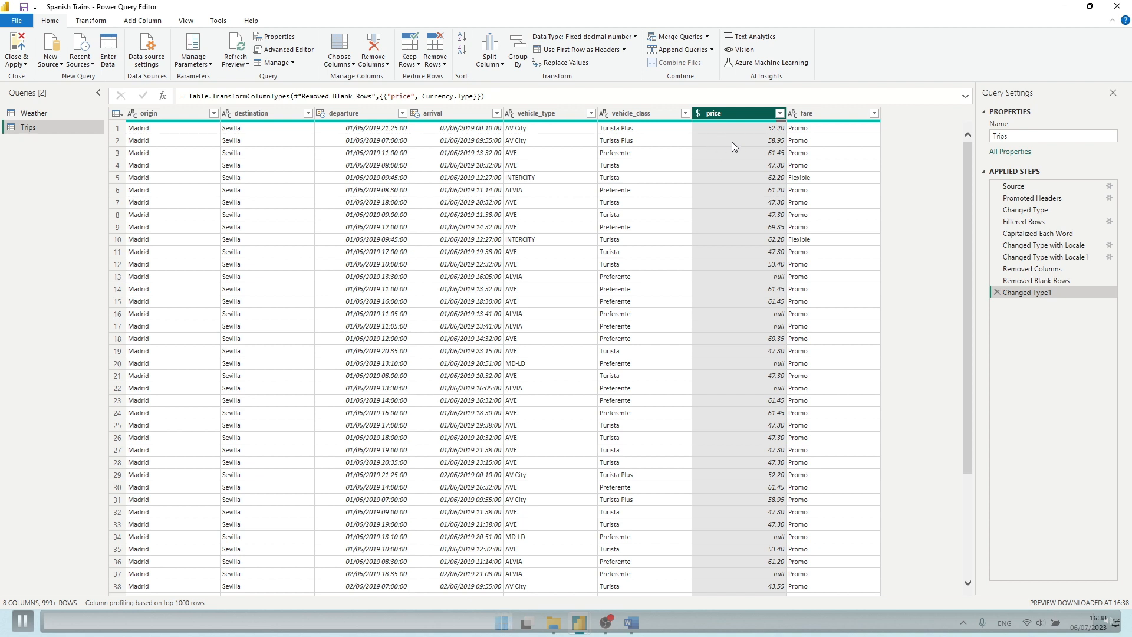
# - Duplicate the vehicle_type column in the Trips query
pyautogui.click(556, 114)
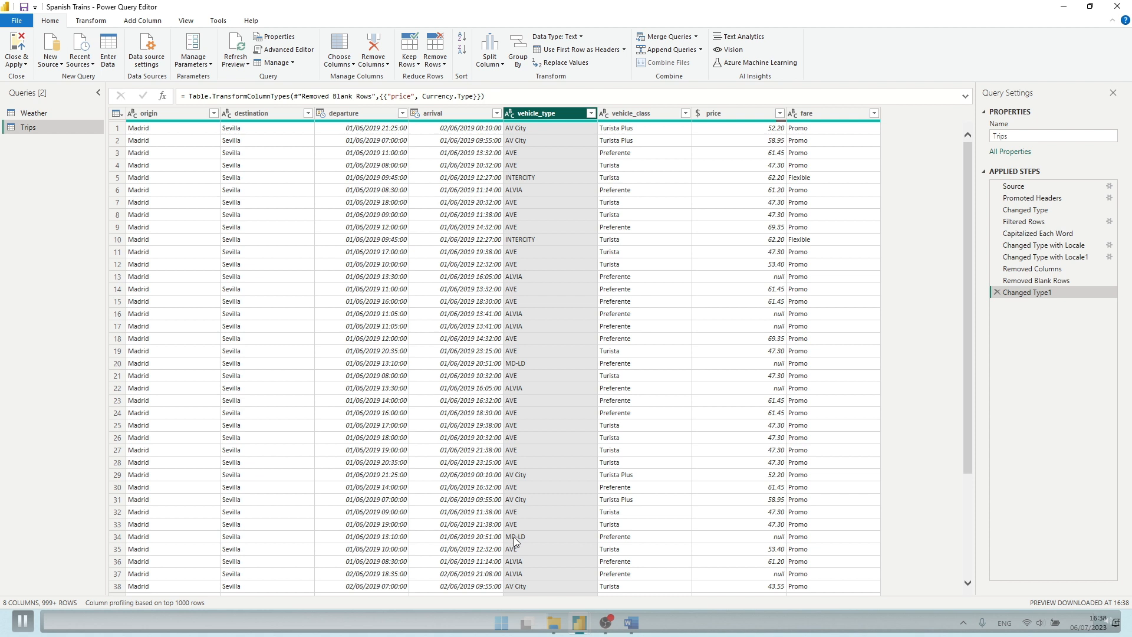
pyautogui.rightClick(549, 119)
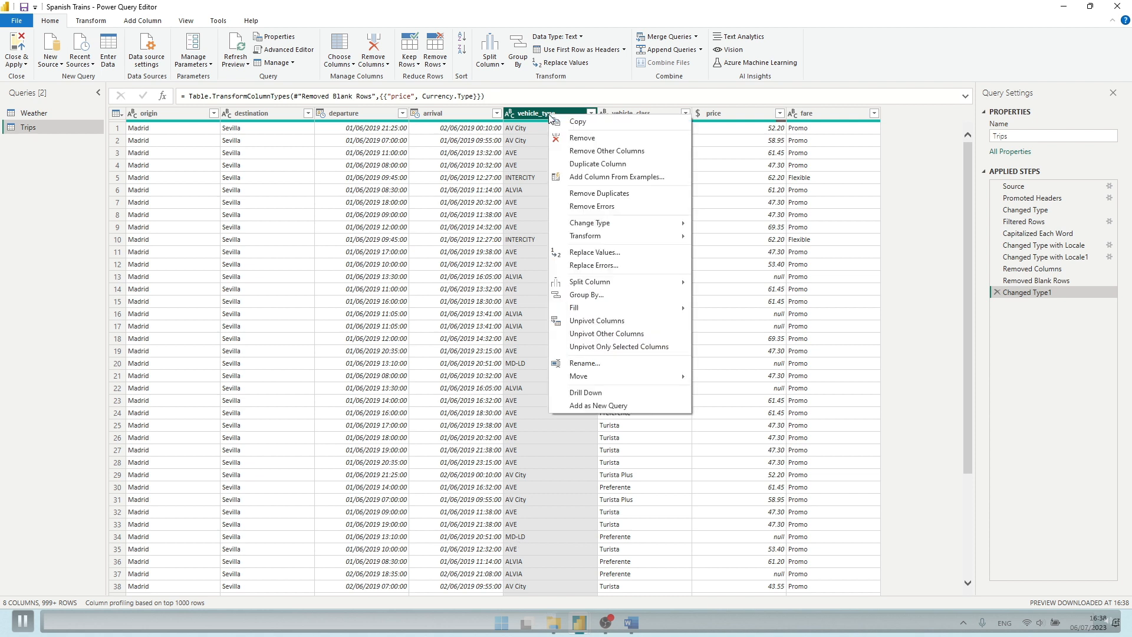
pyautogui.click(601, 163)
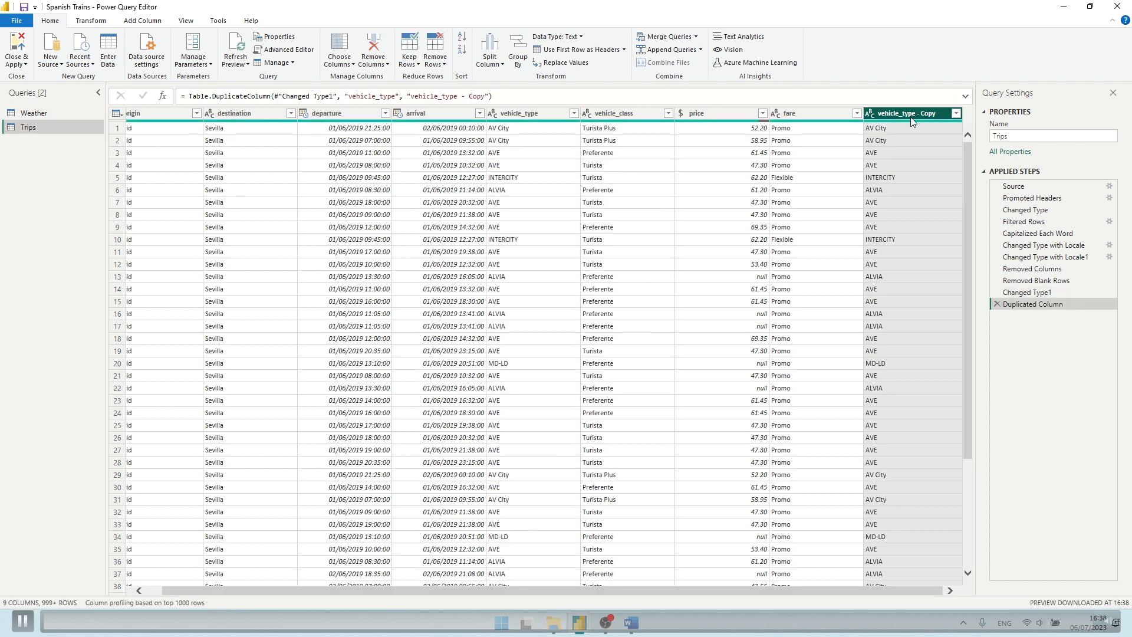
# - Split the duplicated vehicle_type column by the custom delimiter "-" at each occurrence of the delimiter
pyautogui.rightClick(906, 119)
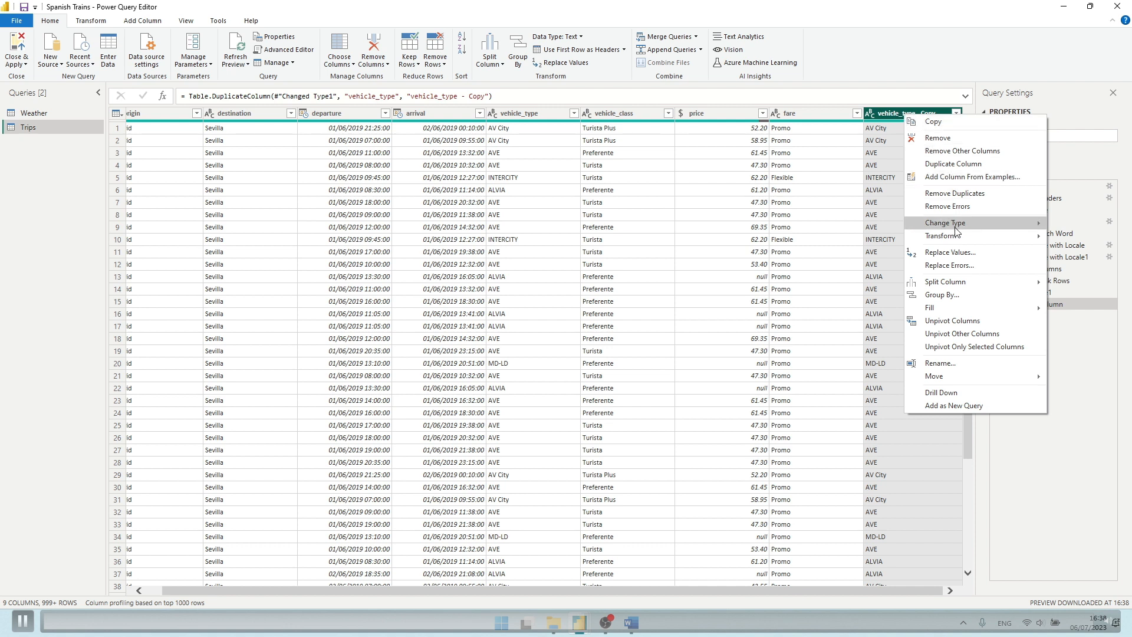
pyautogui.moveTo(948, 238)
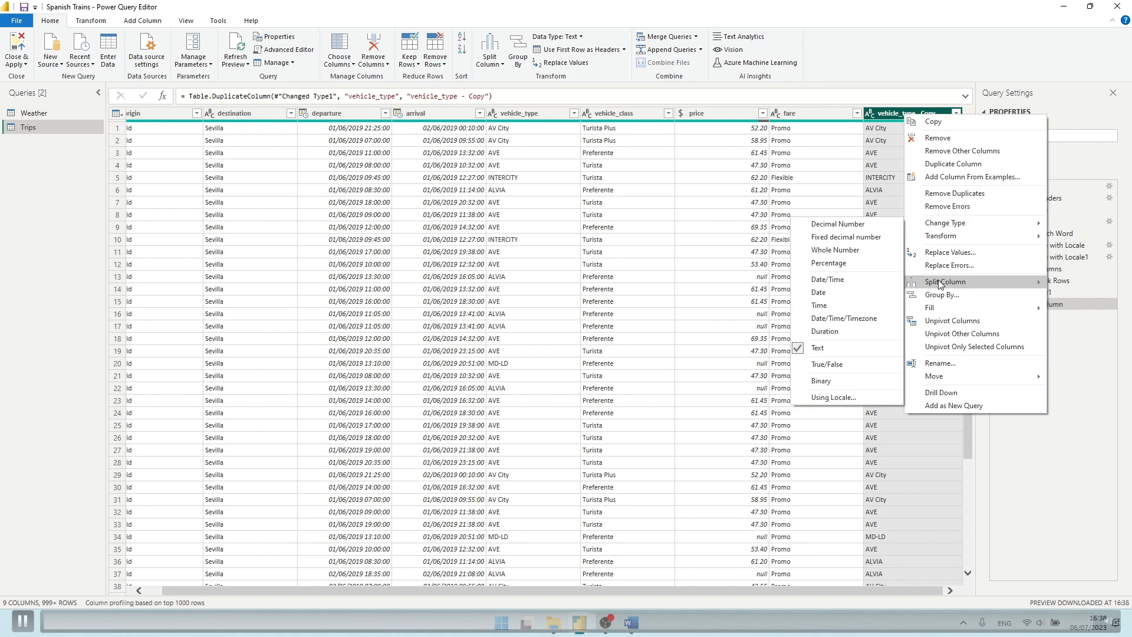
pyautogui.moveTo(940, 286)
pyautogui.click(866, 282)
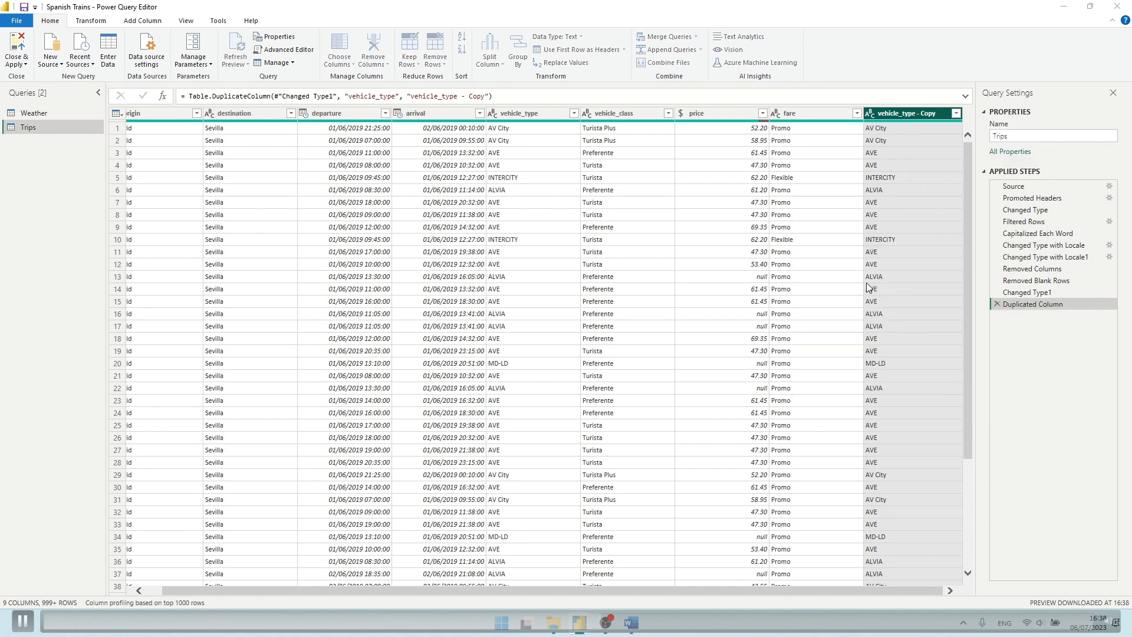
pyautogui.click(412, 233)
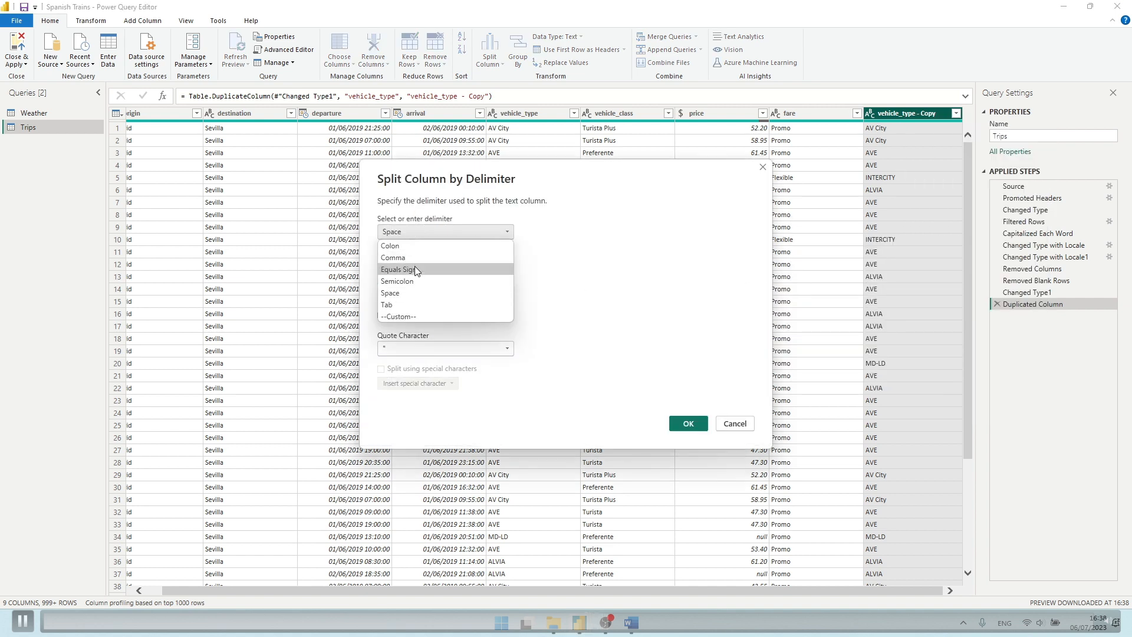
pyautogui.click(408, 317)
pyautogui.click(405, 252)
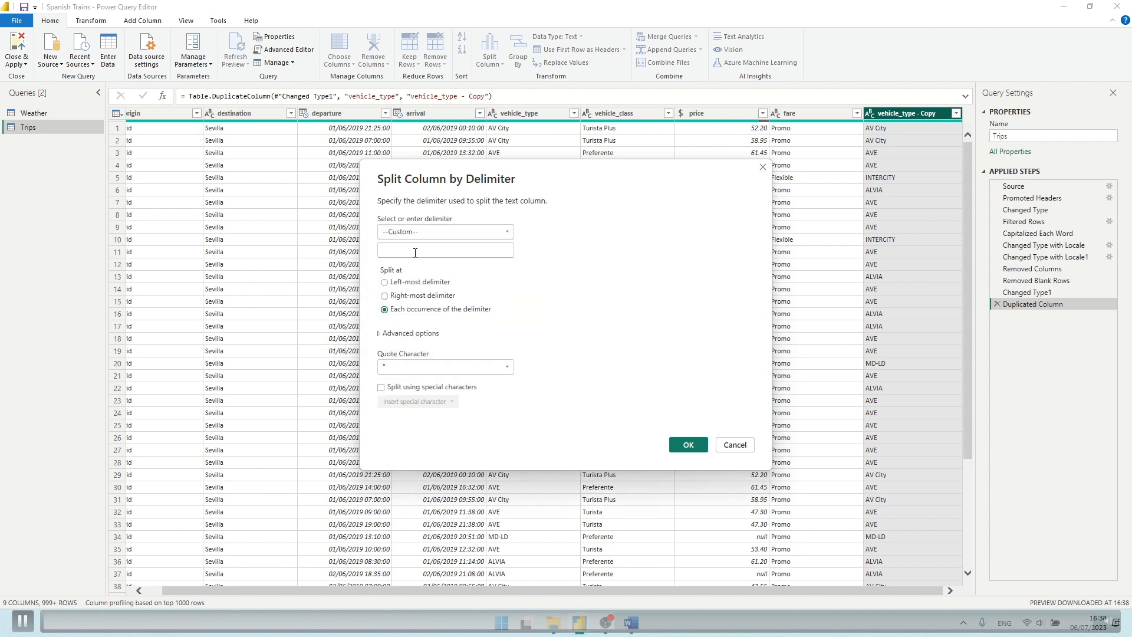
pyautogui.write('-')
pyautogui.click(688, 446)
# - Rename the first column produced by the split, vehicle_type - Copy.1, as traing_type_1
pyautogui.moveTo(723, 591); pyautogui.dragTo(827, 594)
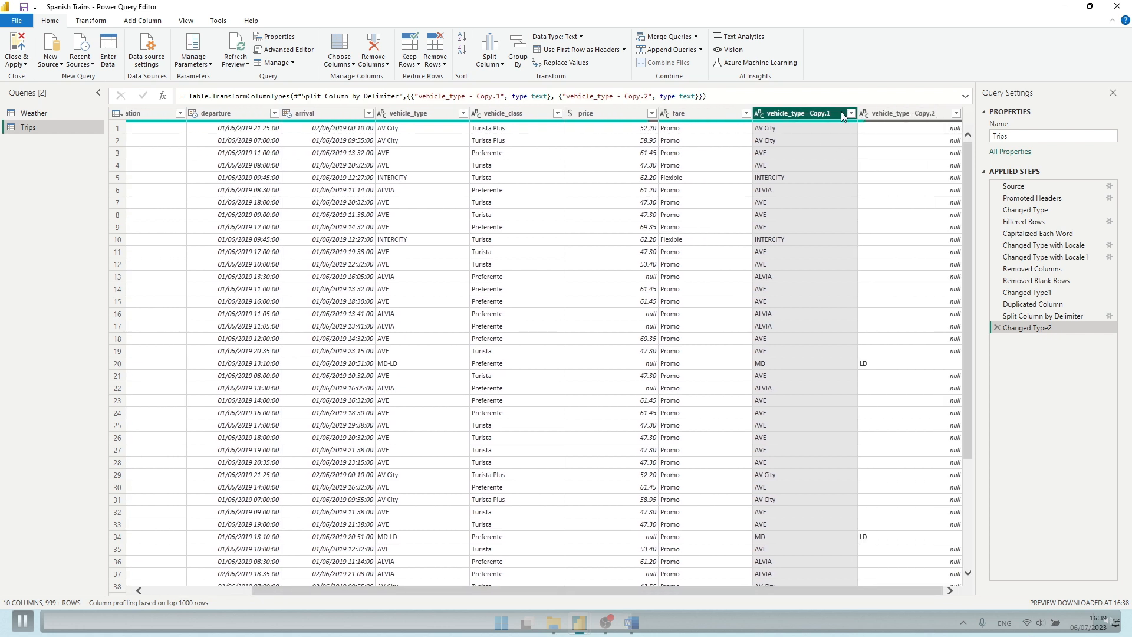
pyautogui.rightClick(808, 119)
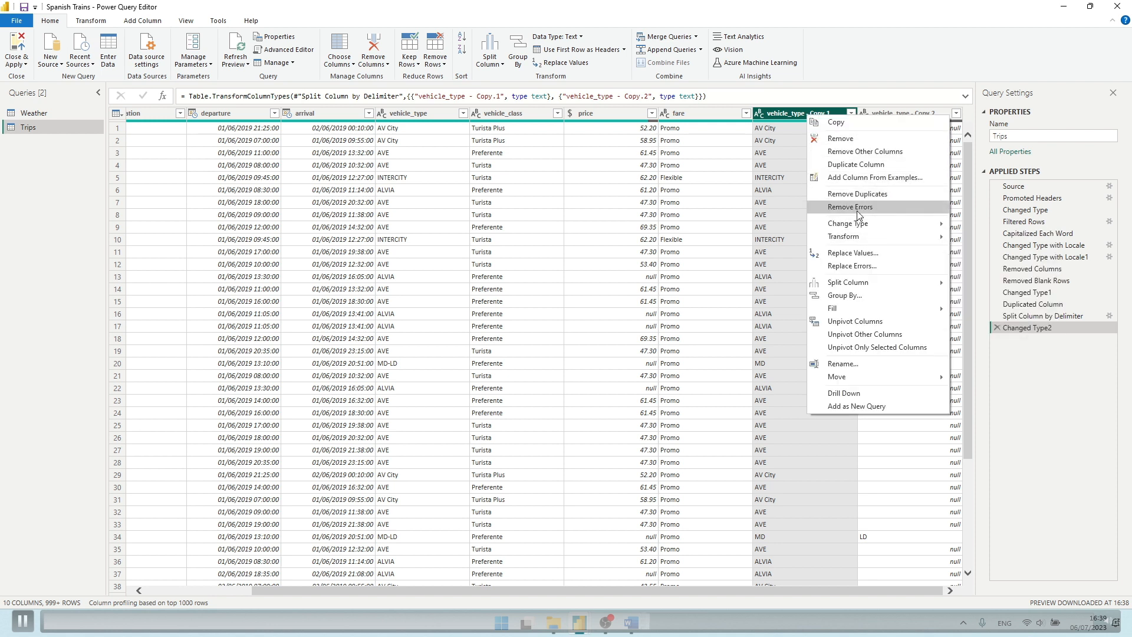
pyautogui.click(849, 363)
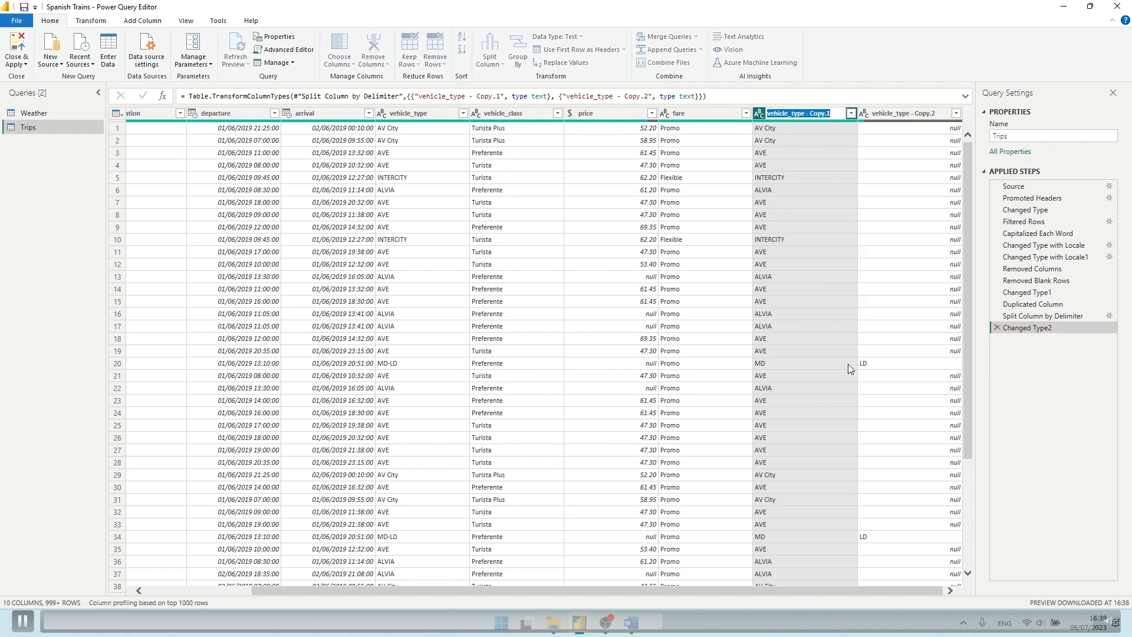
pyautogui.write('traing_type_1')
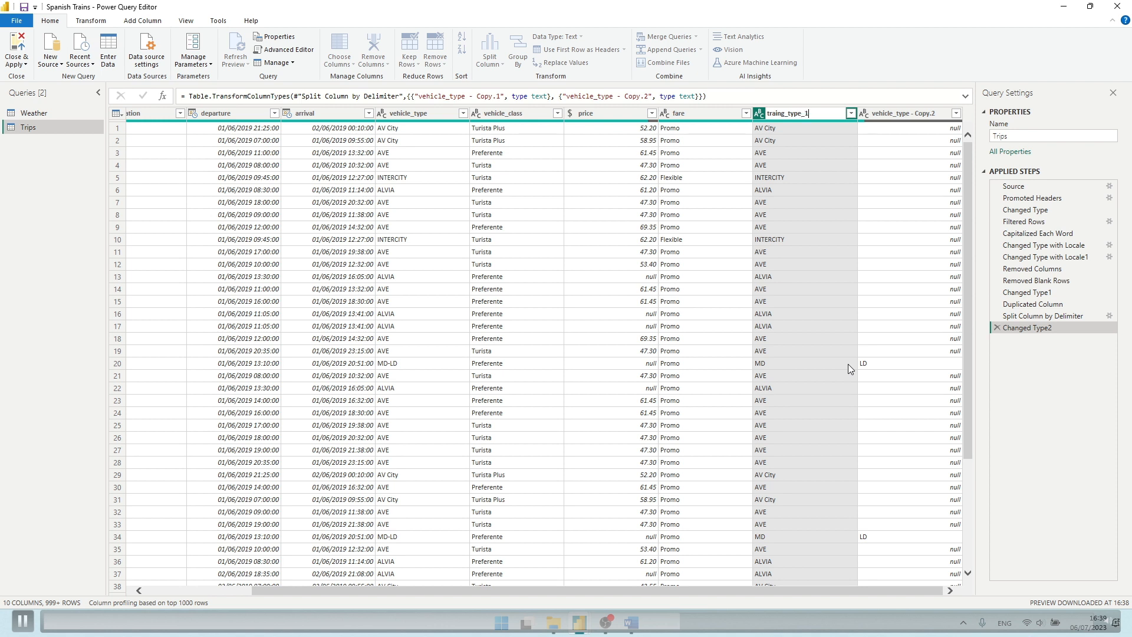
pyautogui.press('Return')
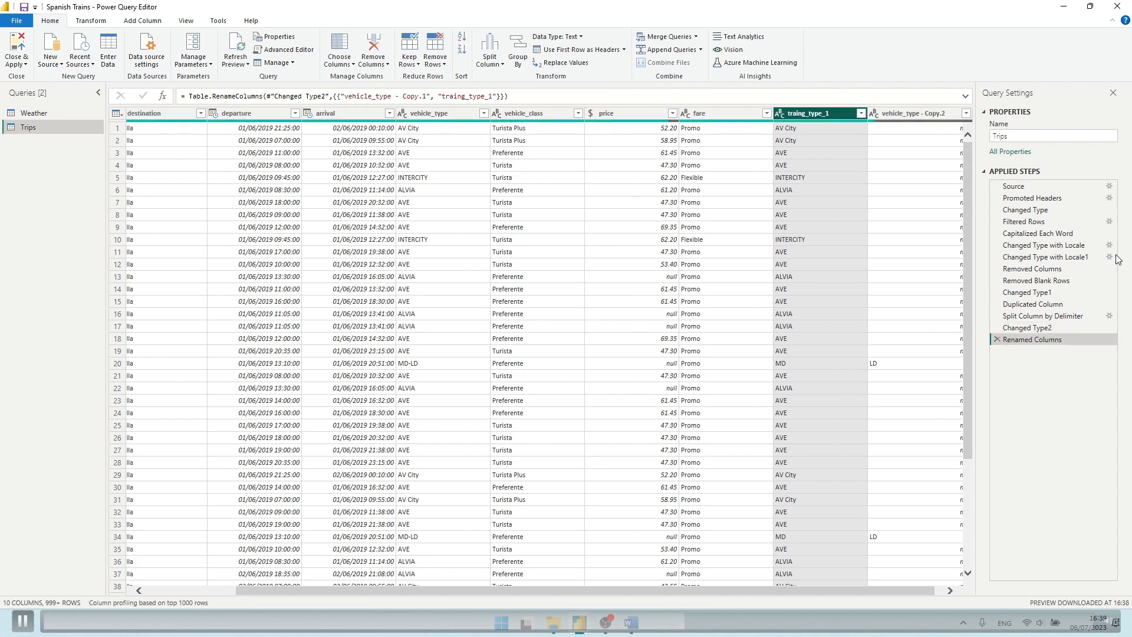
# - Rename the second column produced by the split, vehicle_type - Copy.2, as train_type_2
pyautogui.rightClick(912, 114)
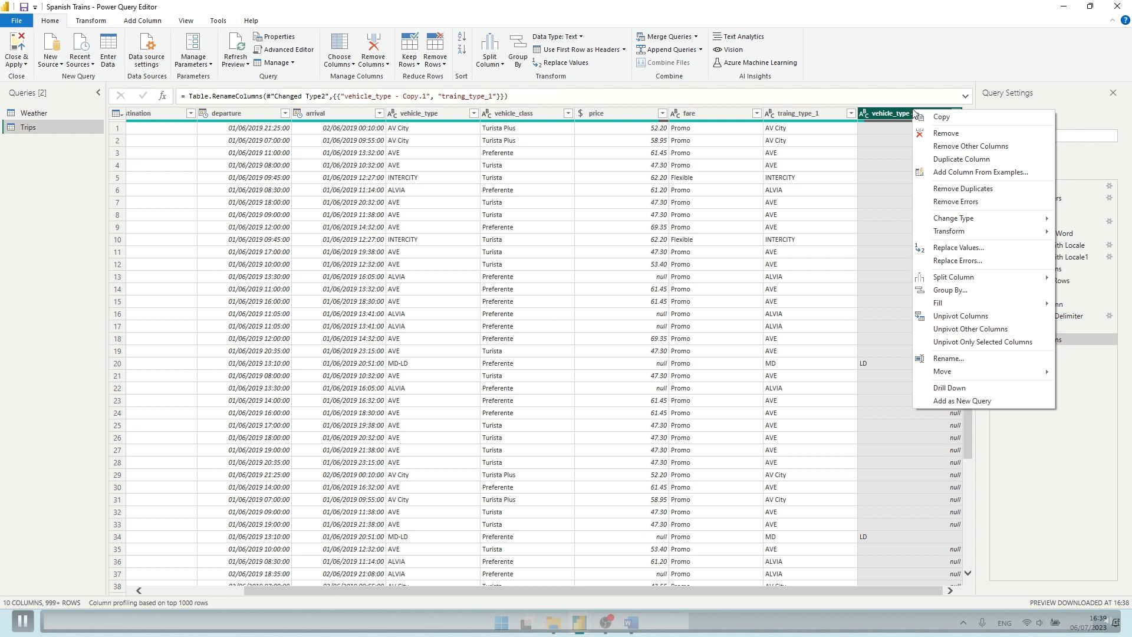
pyautogui.click(946, 355)
pyautogui.write('traing_')
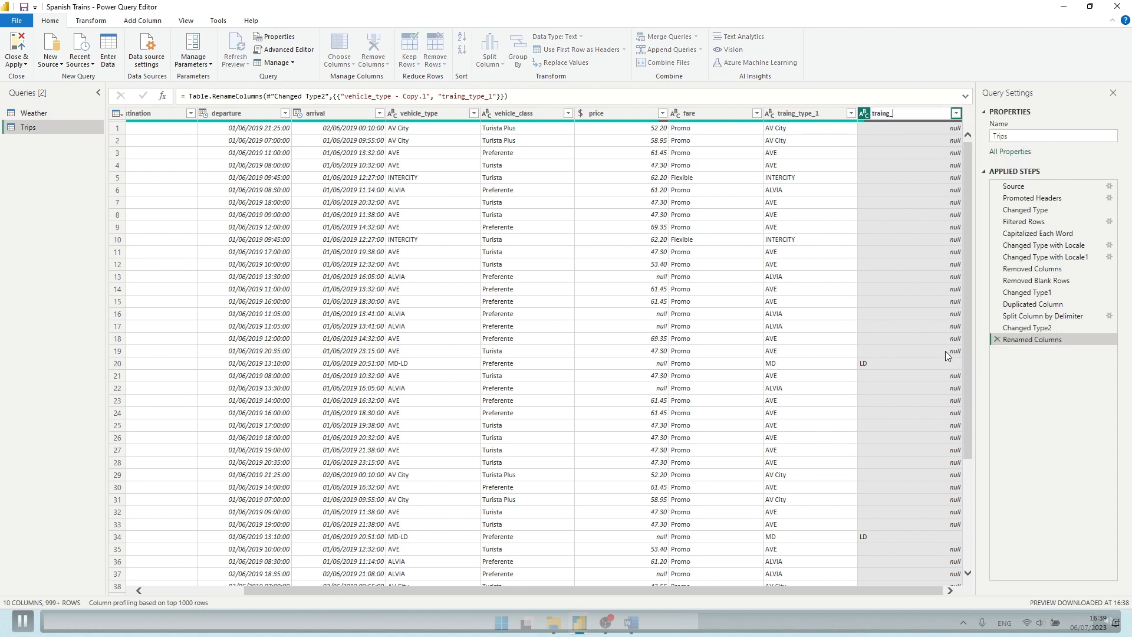
pyautogui.press('BackSpace')
pyautogui.press('BackSpace')
pyautogui.write('_type_2')
pyautogui.press('Return')
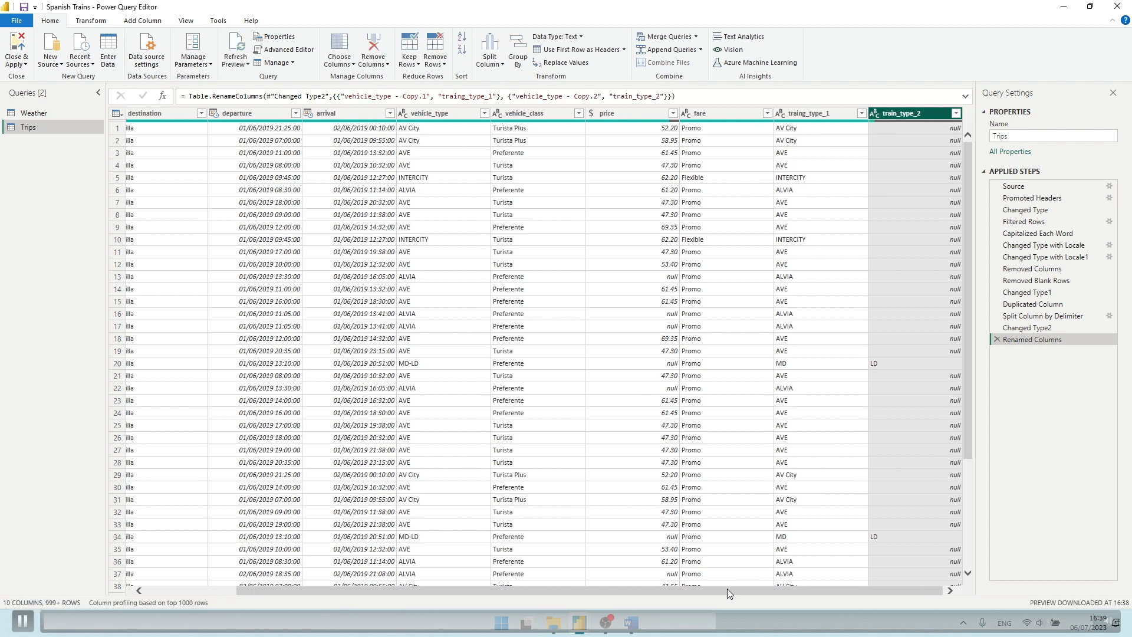
# - Add a custom column named Duration to the Trips query with the formula Duration.TotalMinutes([arrival]-[departure])
pyautogui.moveTo(727, 589); pyautogui.dragTo(648, 587)
pyautogui.click(135, 22)
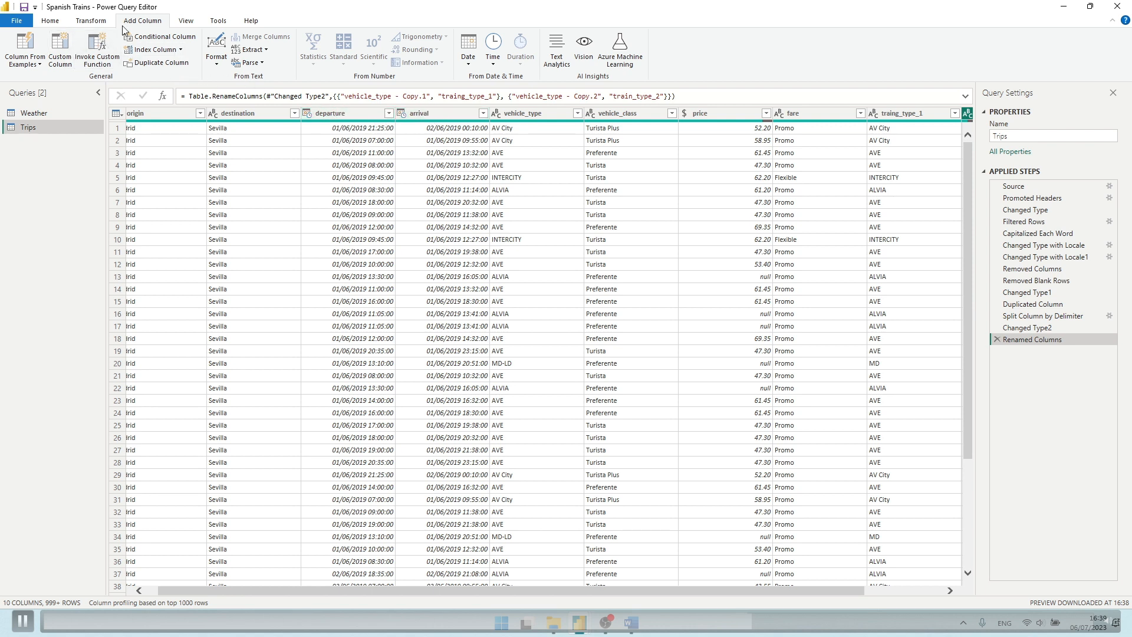
pyautogui.click(64, 52)
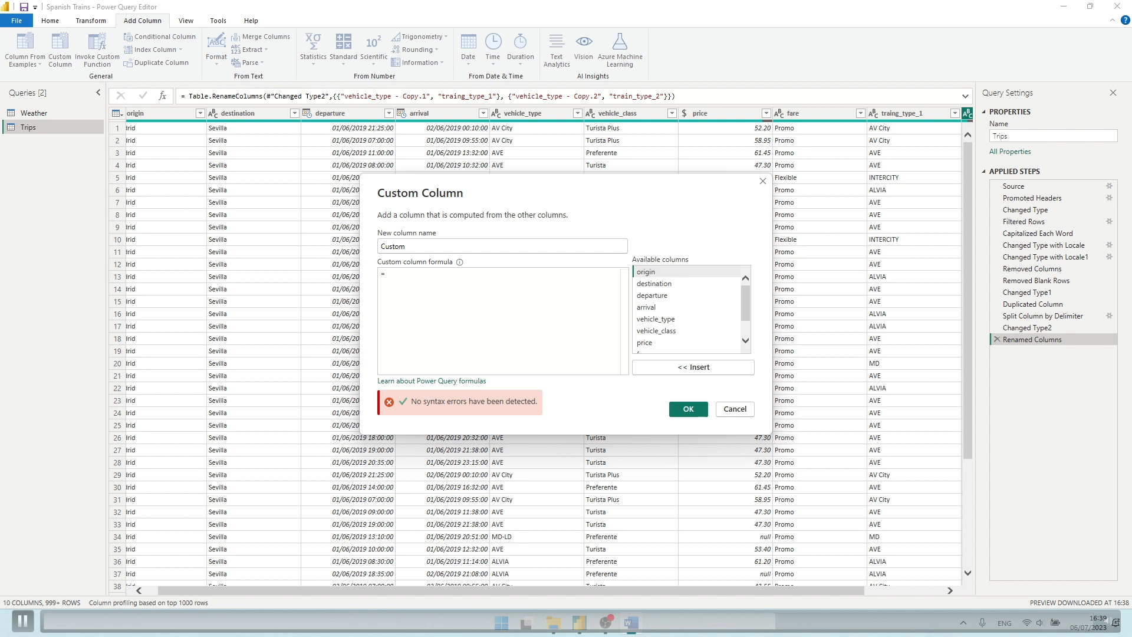
pyautogui.moveTo(414, 246); pyautogui.dragTo(358, 245)
pyautogui.write('Duration =Duration.TotalMinutes([arrival]-[departure])')
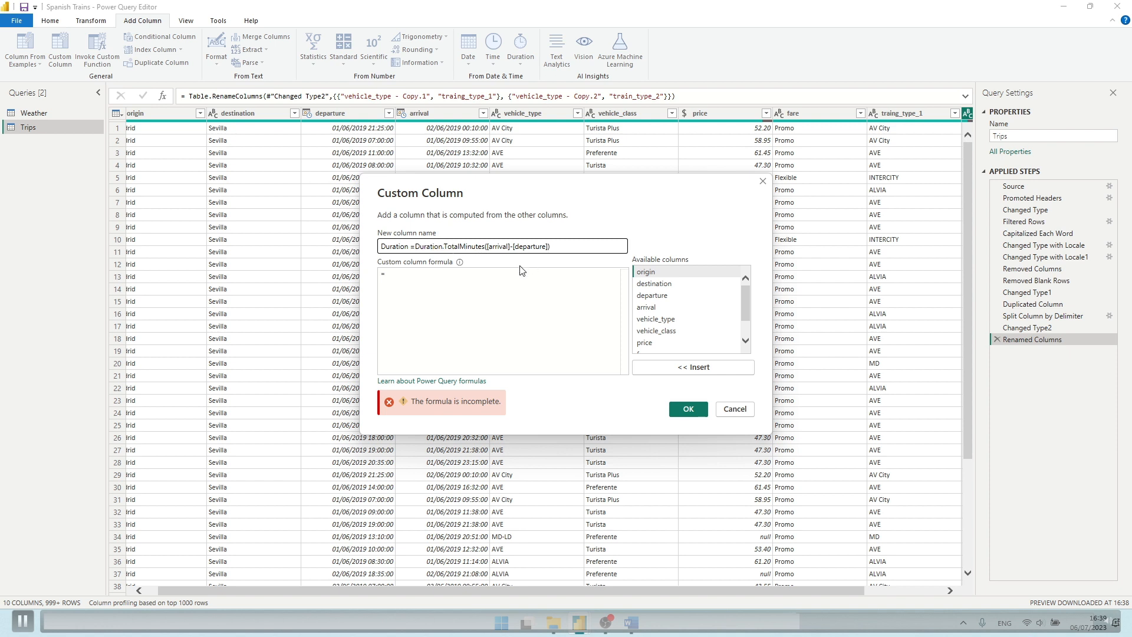
pyautogui.moveTo(556, 246); pyautogui.dragTo(416, 248)
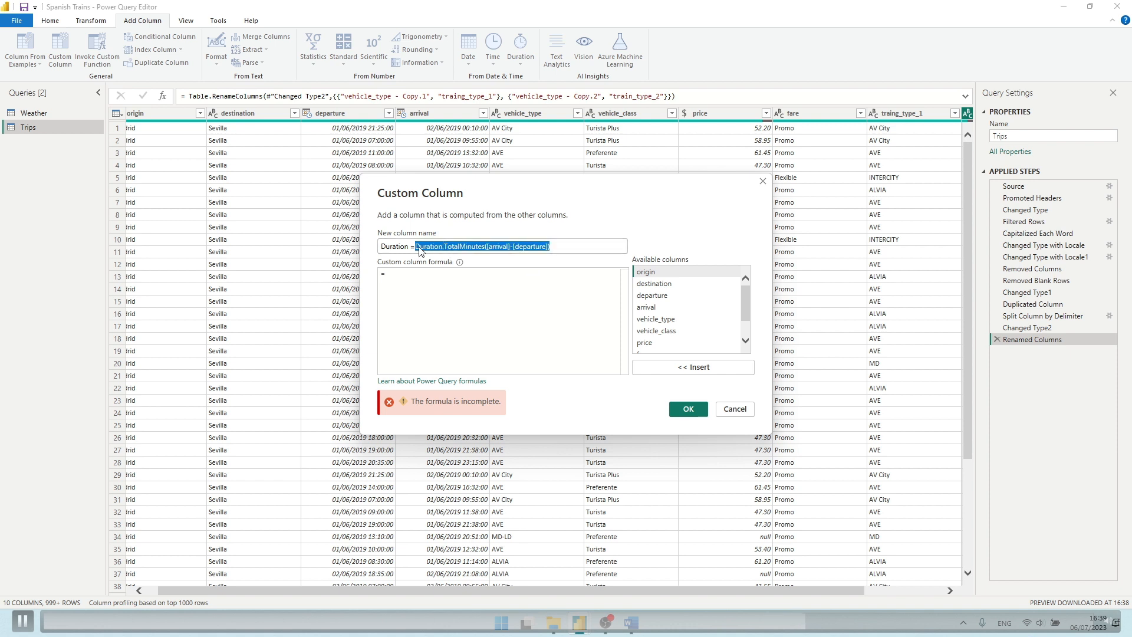
pyautogui.hotkey('ctrl', 'x')
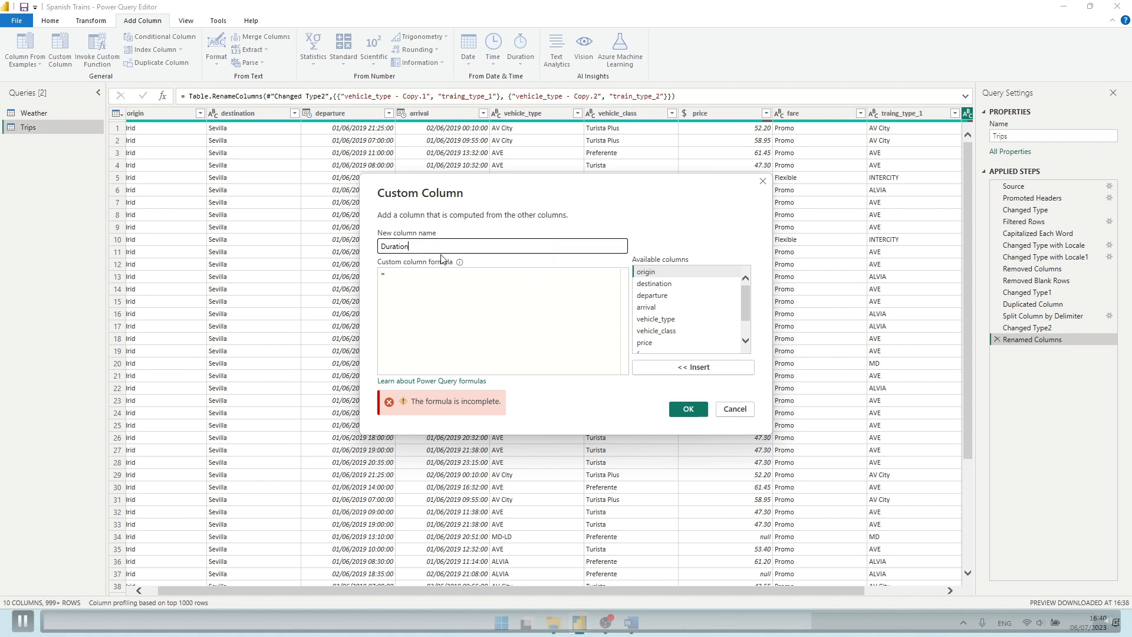
pyautogui.click(415, 282)
pyautogui.hotkey('ctrl', 'v')
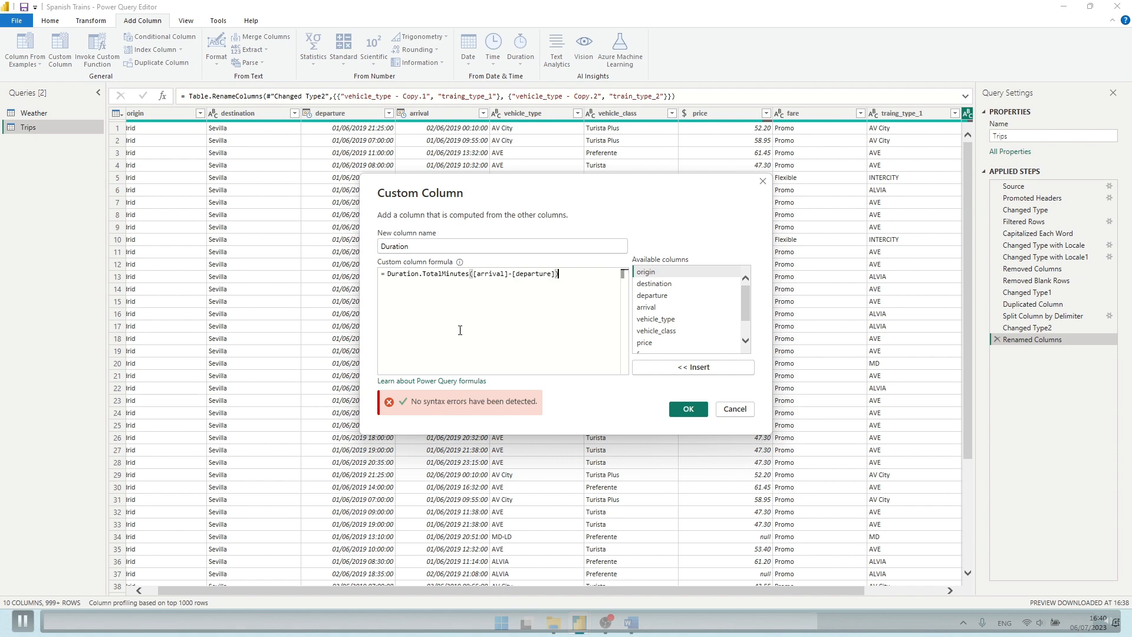
pyautogui.click(688, 409)
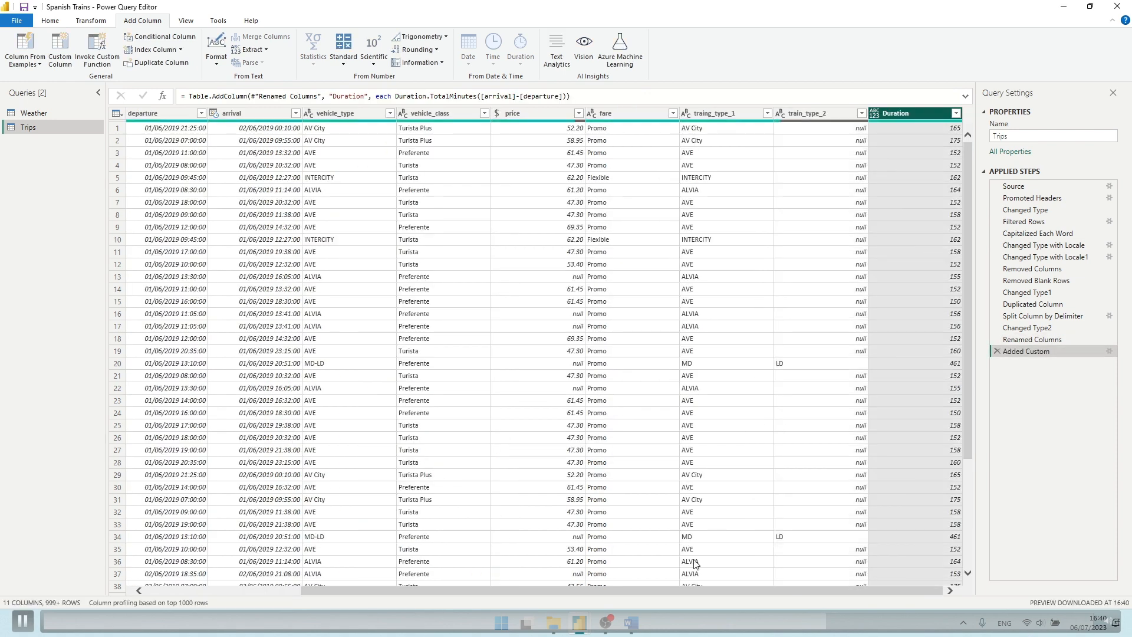
# - Change the Duration column's type to whole number
pyautogui.click(282, 590)
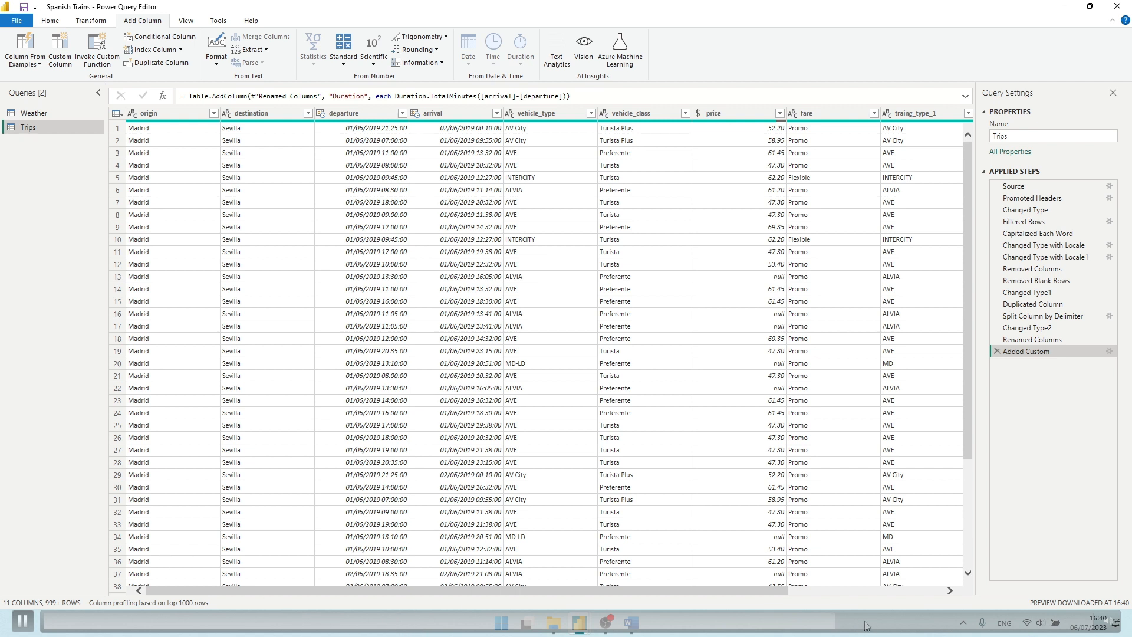
pyautogui.moveTo(777, 591); pyautogui.dragTo(953, 596)
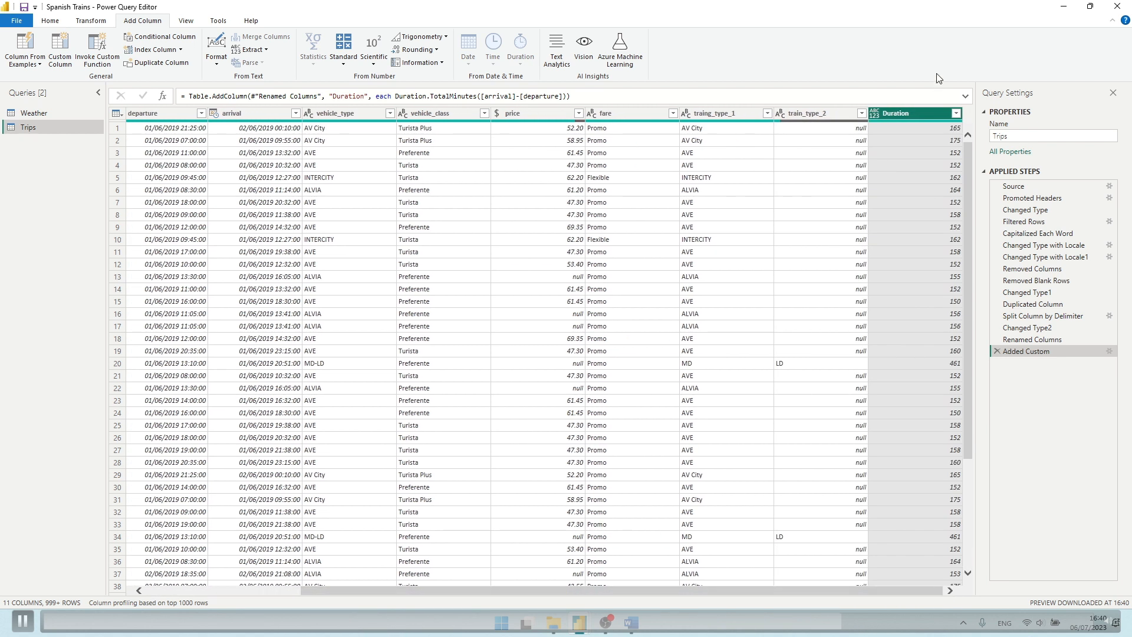
pyautogui.rightClick(873, 117)
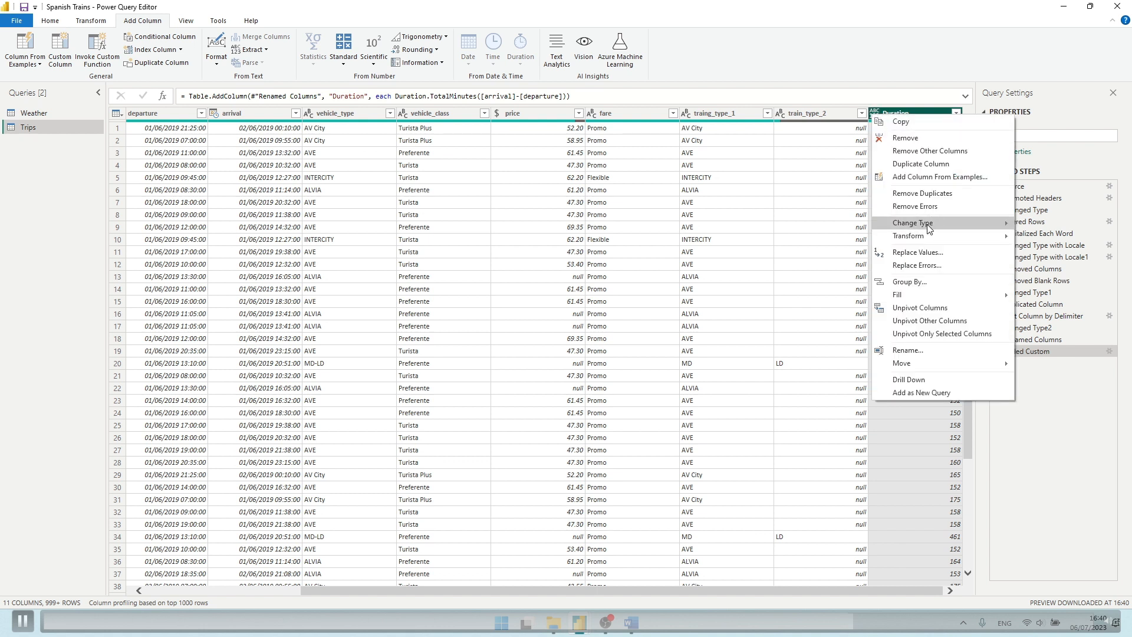
pyautogui.moveTo(927, 224)
pyautogui.click(1057, 249)
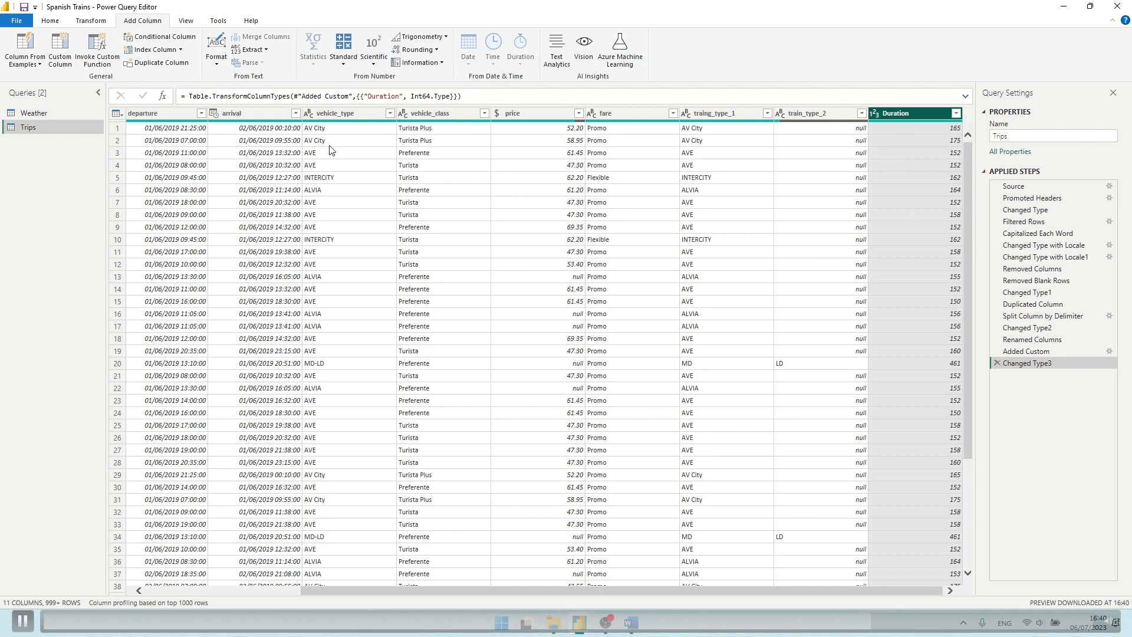
# - Keep only the datetime and temp columns in the Weather query, removing all other columns
pyautogui.click(47, 22)
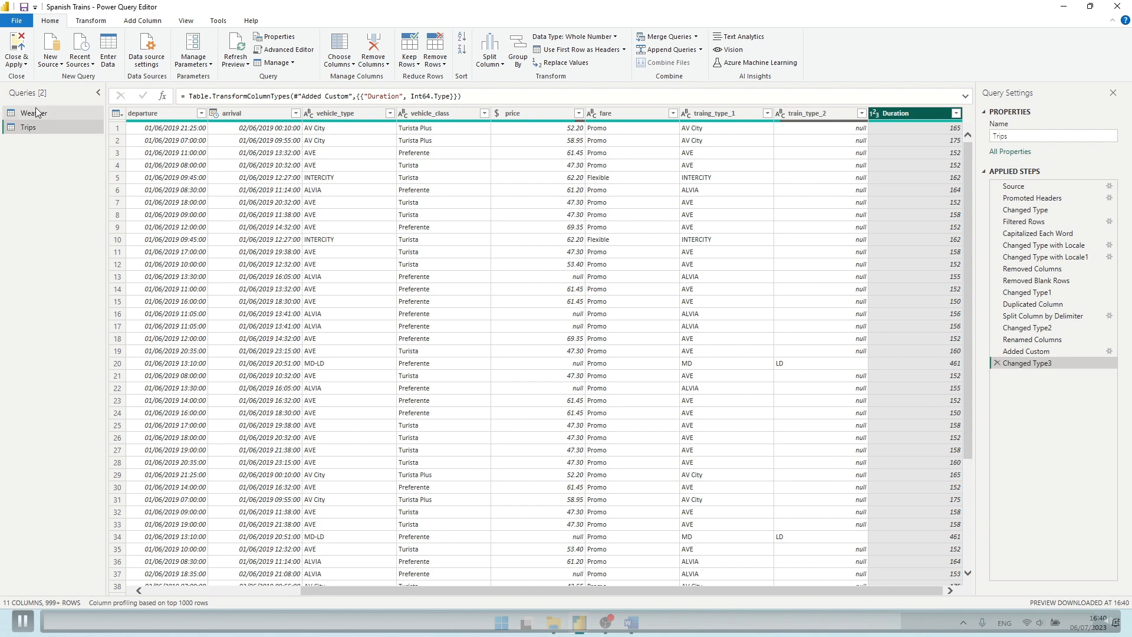
pyautogui.click(59, 113)
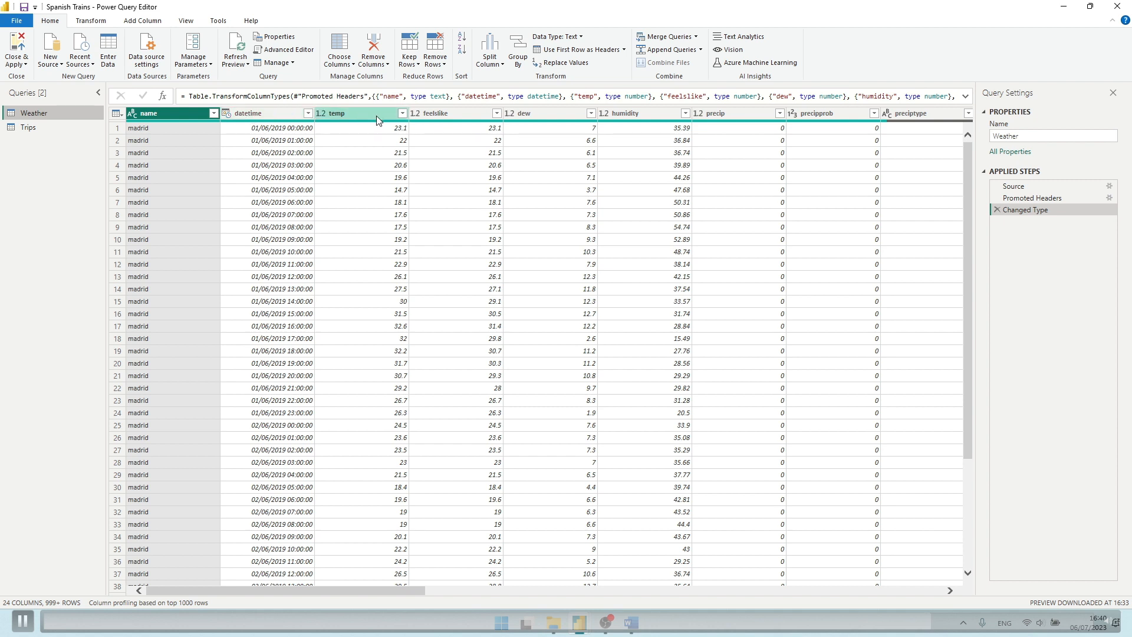
pyautogui.click(267, 115)
pyautogui.keyDown('ctrl'); pyautogui.click(348, 115); pyautogui.keyUp('ctrl')
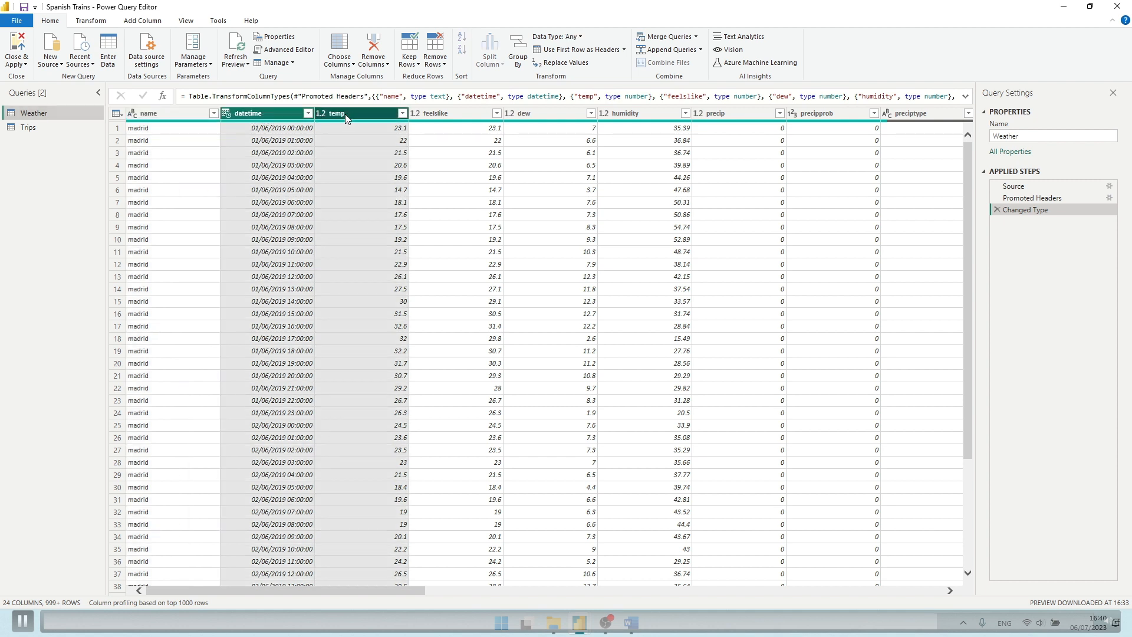
pyautogui.rightClick(344, 118)
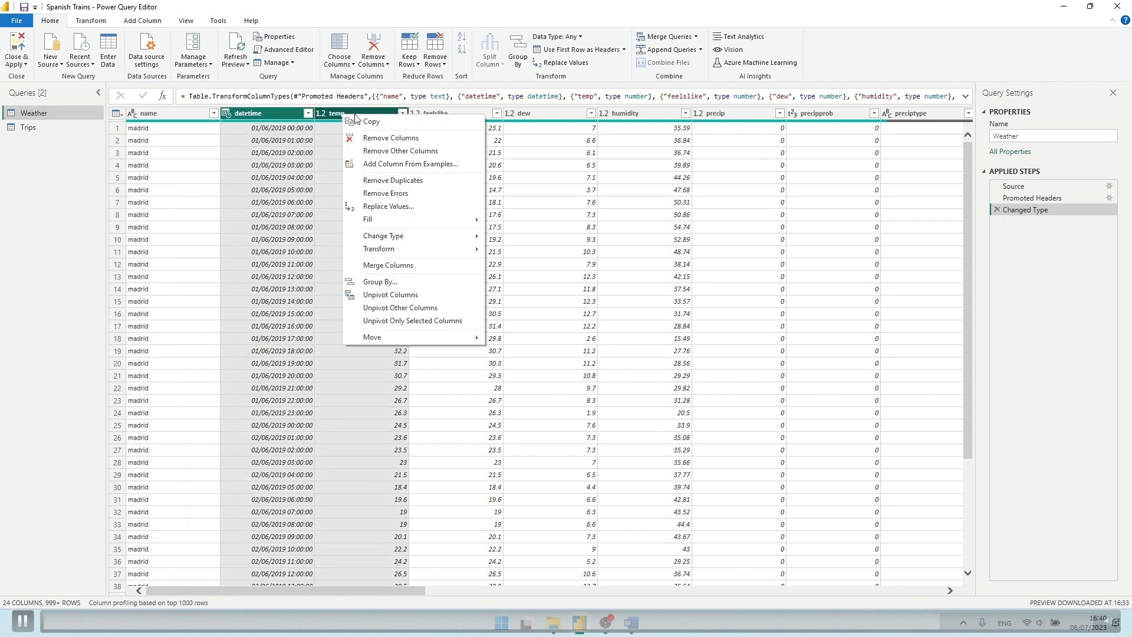
pyautogui.click(426, 152)
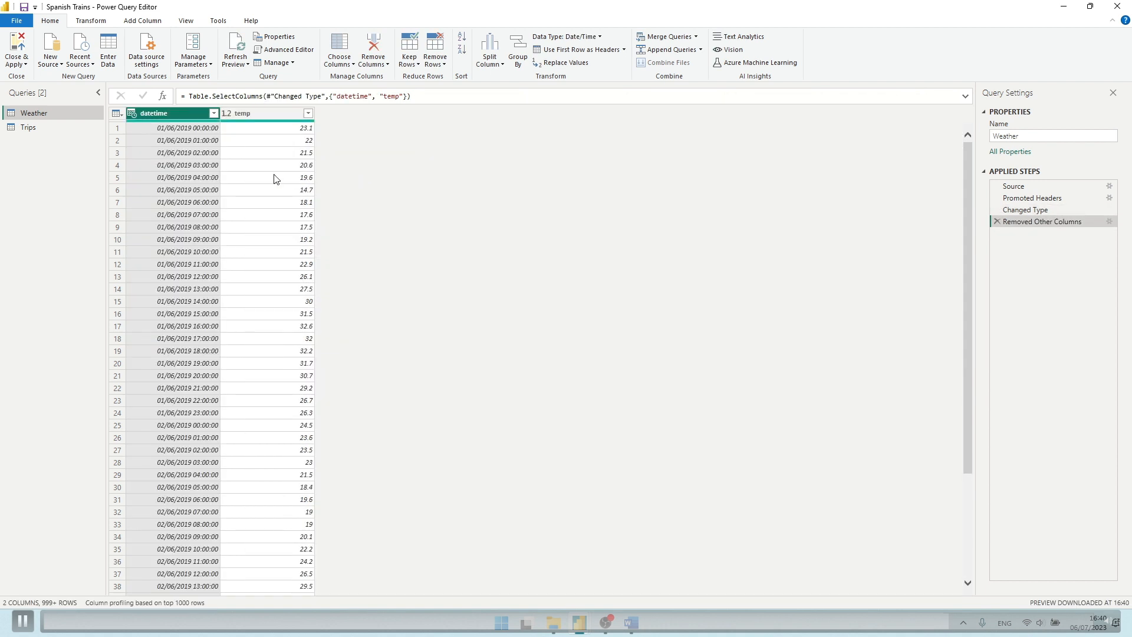
# - Change the Weather query's datetime column to the Date/Time type using the English (Malta) locale
pyautogui.rightClick(168, 117)
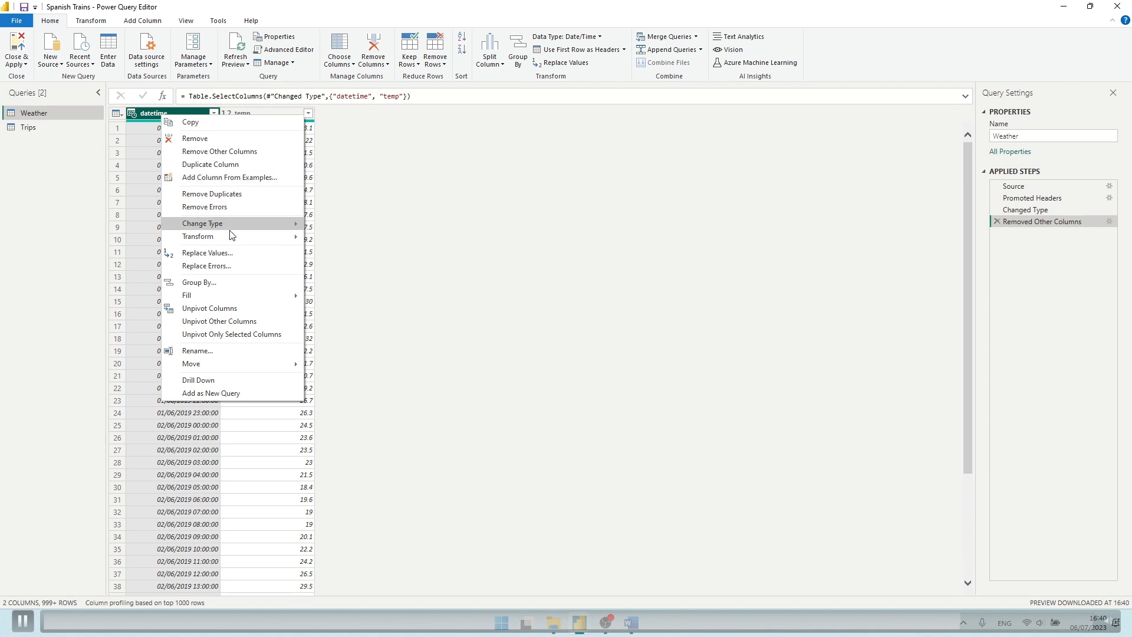
pyautogui.moveTo(229, 225)
pyautogui.click(350, 392)
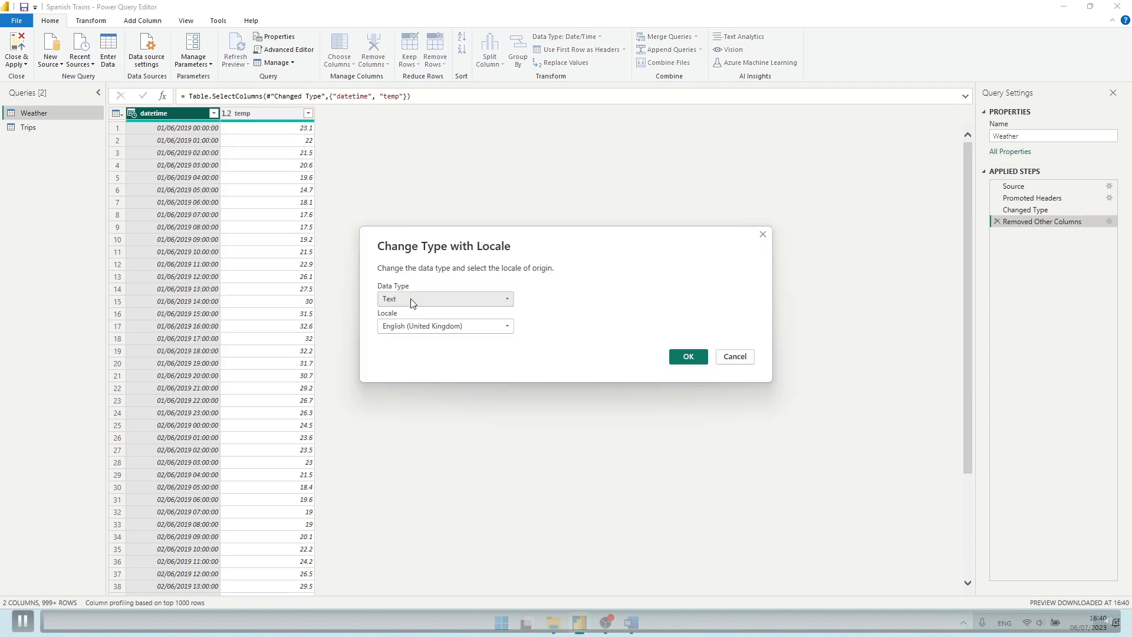
pyautogui.click(429, 303)
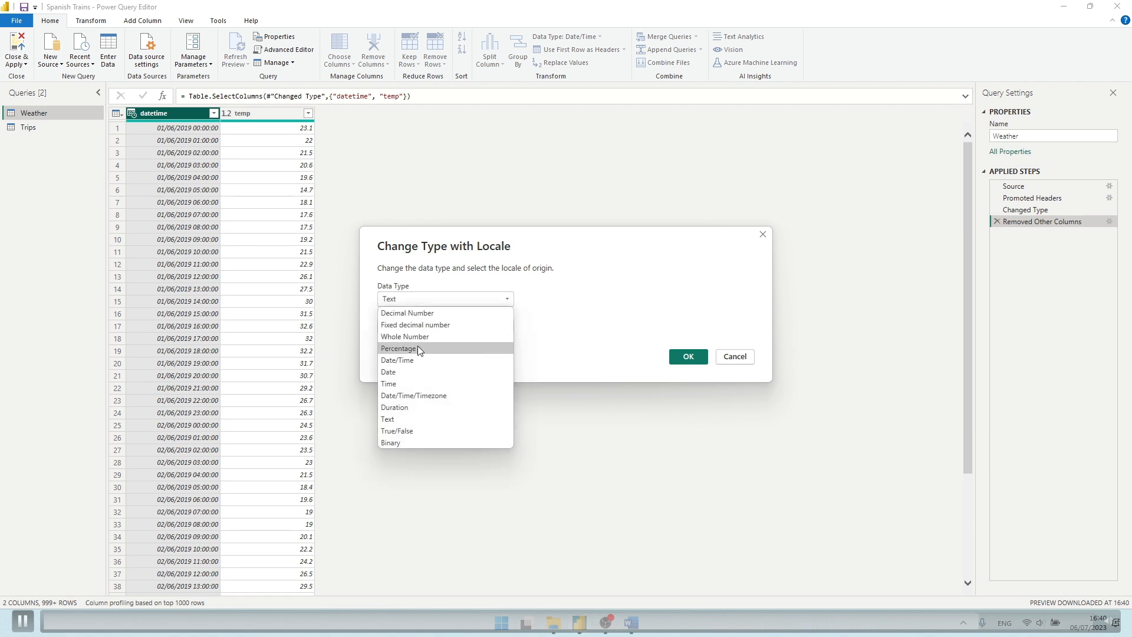
pyautogui.click(418, 360)
pyautogui.click(431, 327)
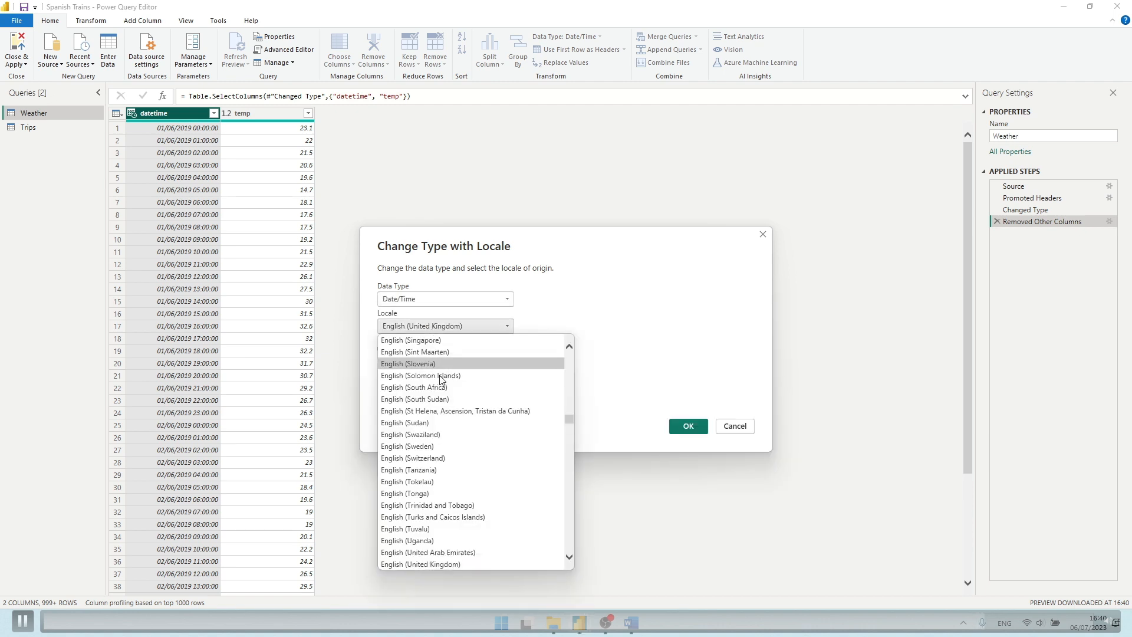
pyautogui.scroll(5, 447, 408)
pyautogui.scroll(2, 447, 408)
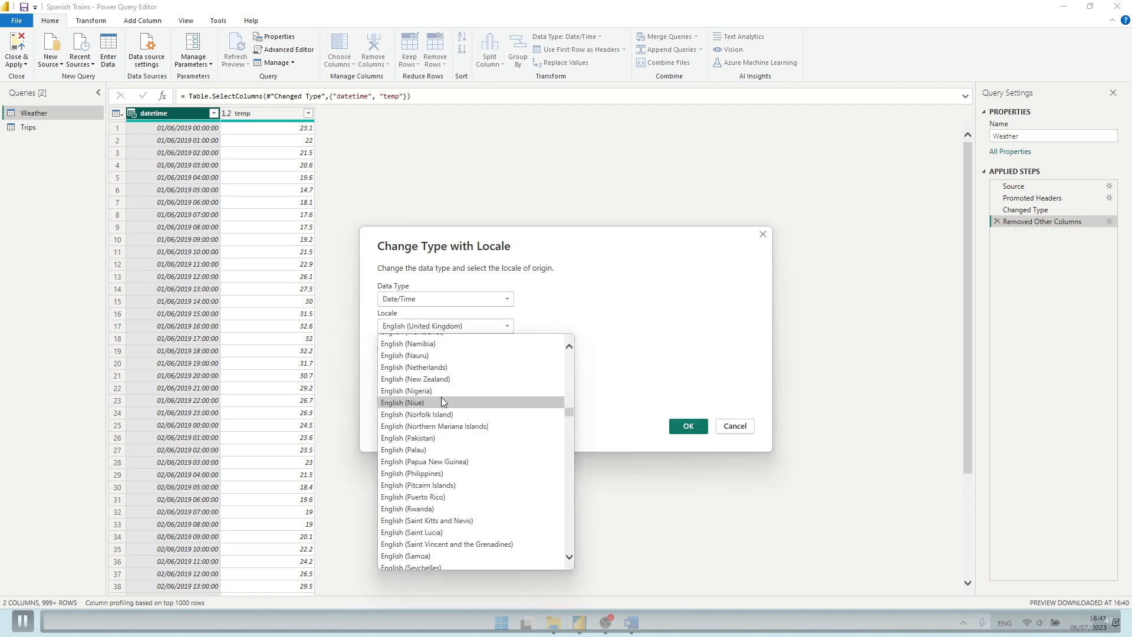
pyautogui.click(427, 352)
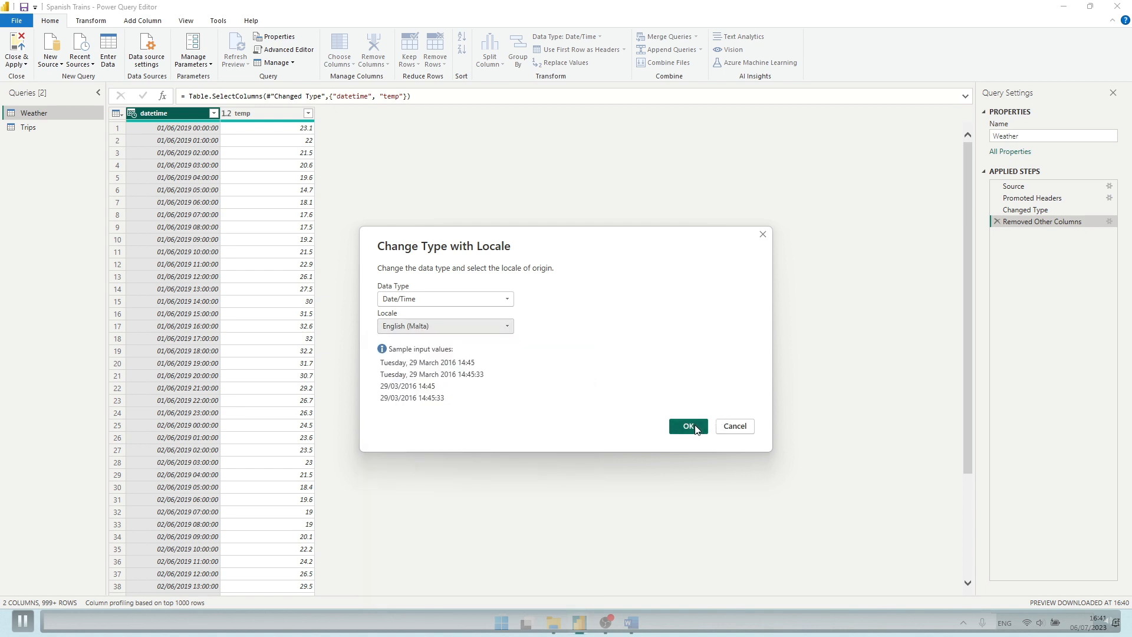
pyautogui.click(689, 425)
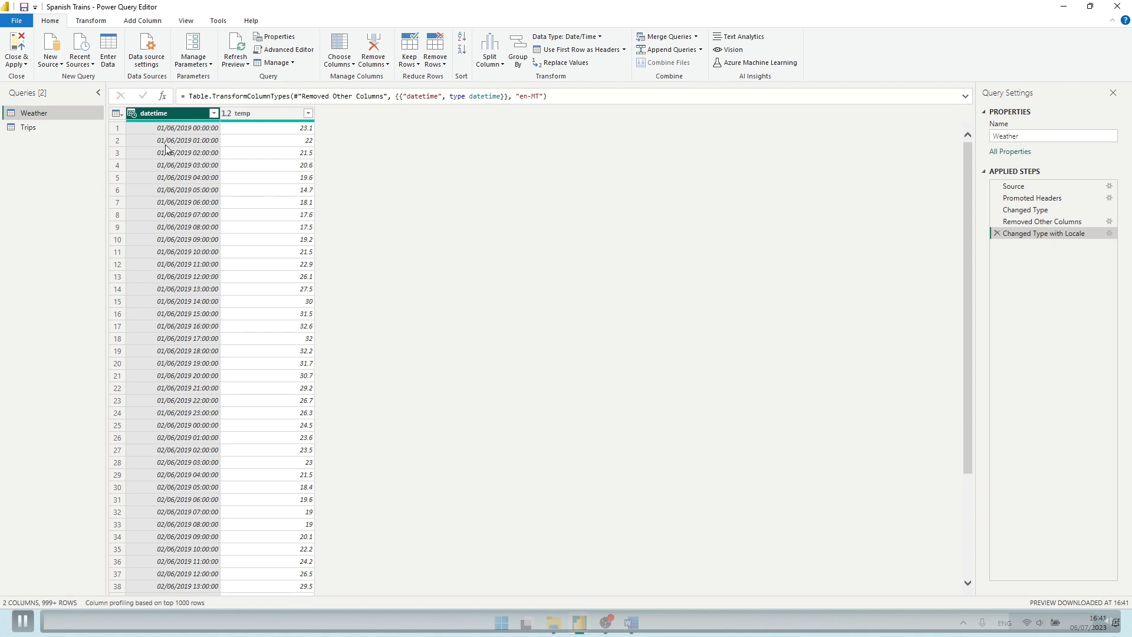
# - Remove duplicate rows from the Weather query based on the datetime column
pyautogui.rightClick(184, 116)
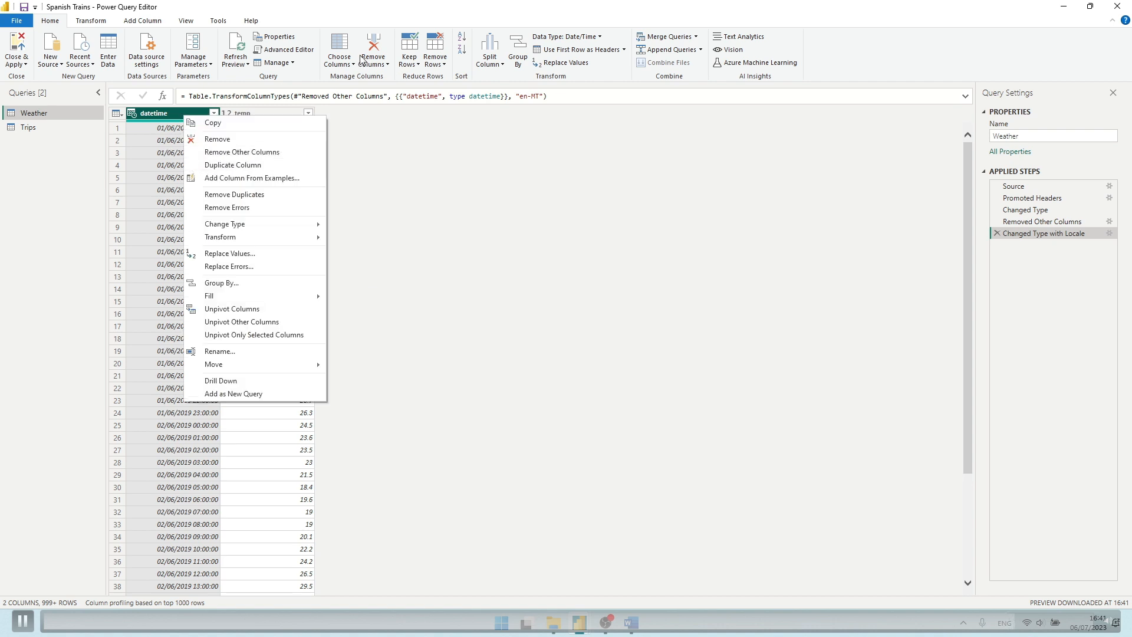
pyautogui.click(409, 72)
pyautogui.click(429, 67)
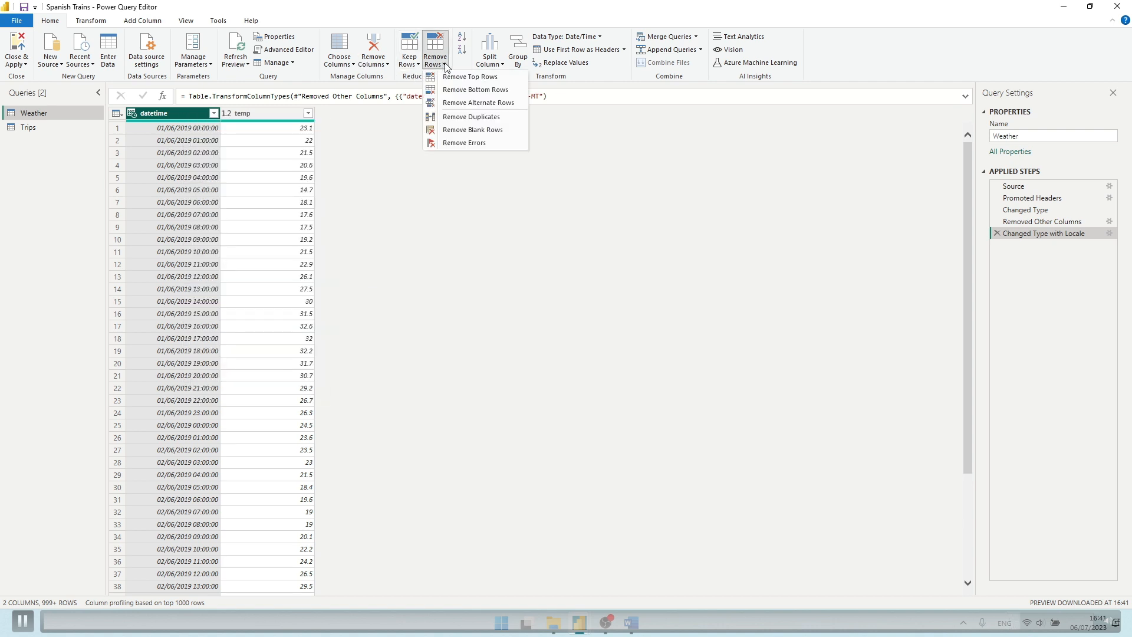
pyautogui.click(494, 117)
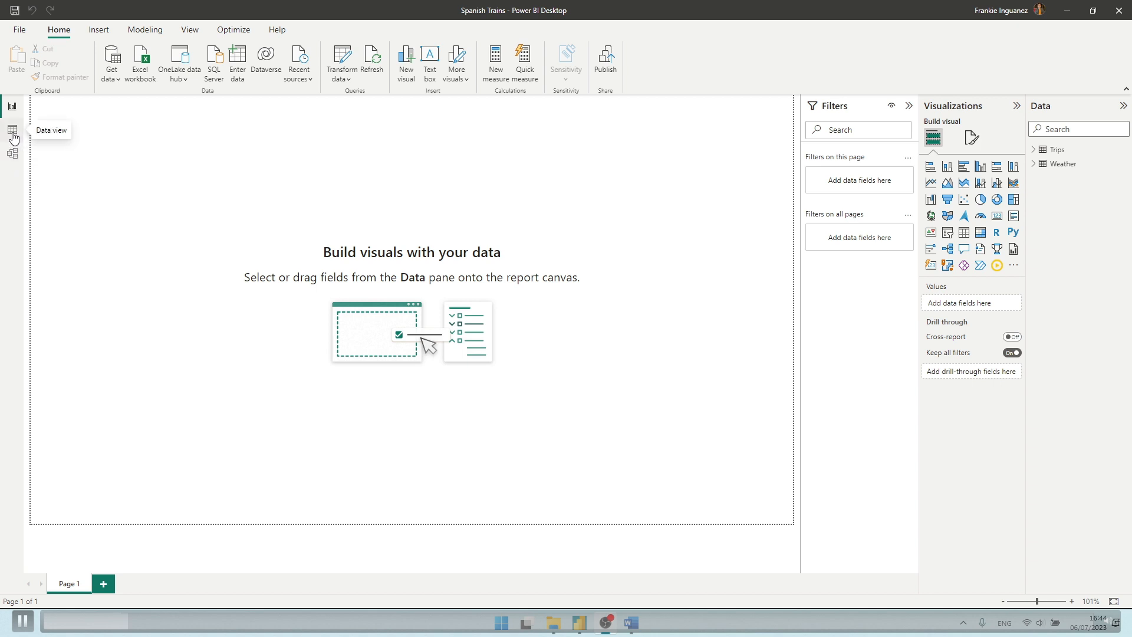
# - In the report's data view, format the Trips table's price column as currency with the € Euro (€ 123) symbol
pyautogui.click(12, 131)
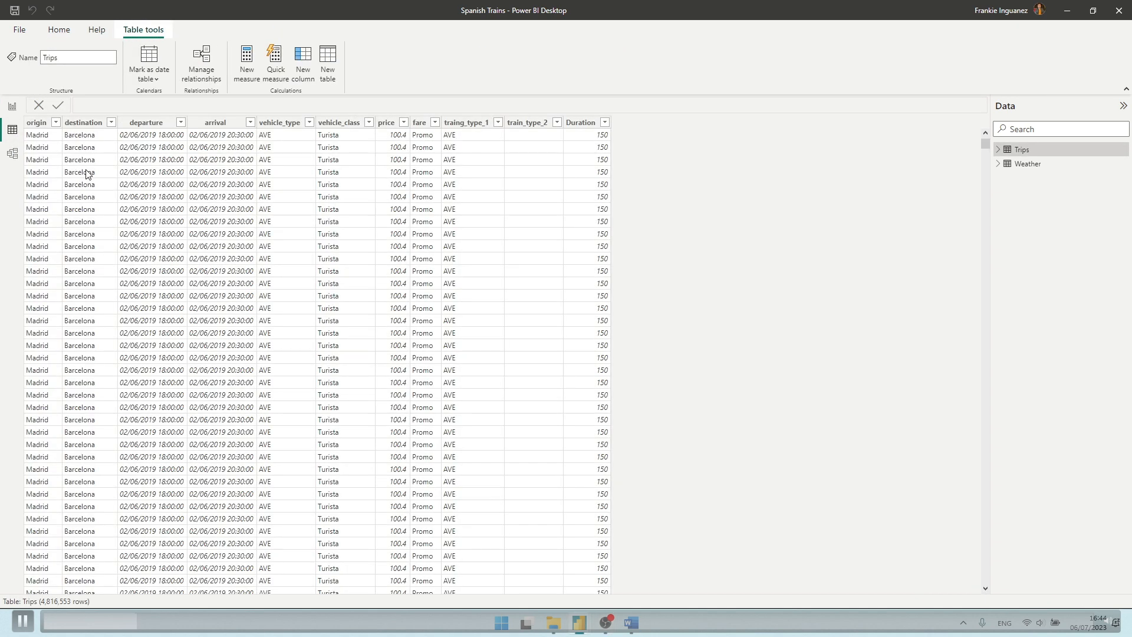
pyautogui.click(1022, 171)
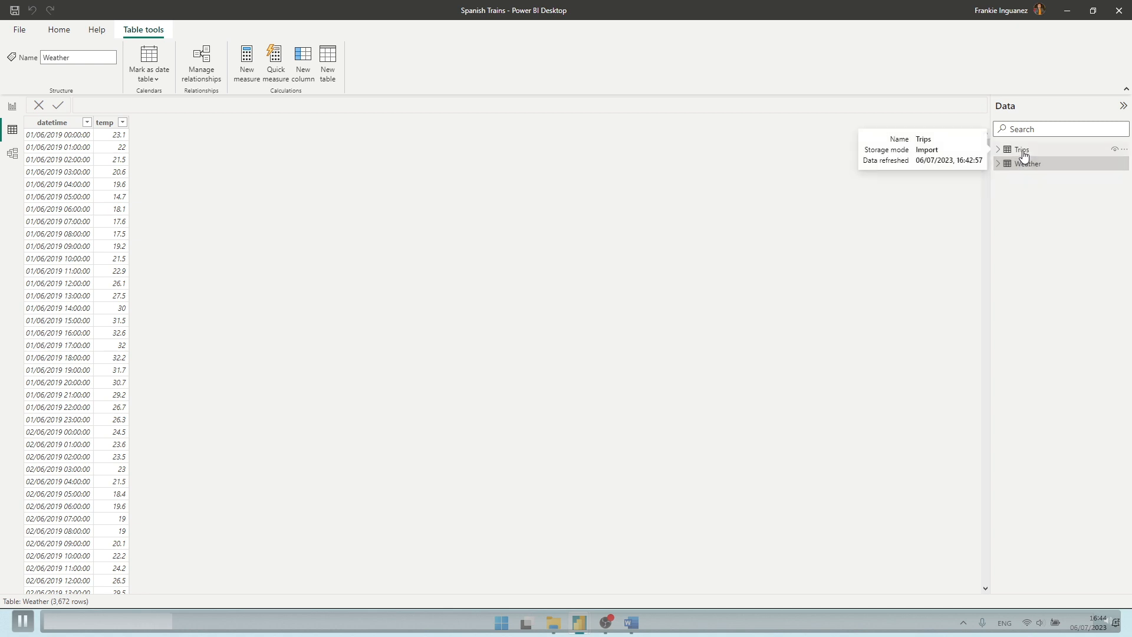
pyautogui.click(1023, 154)
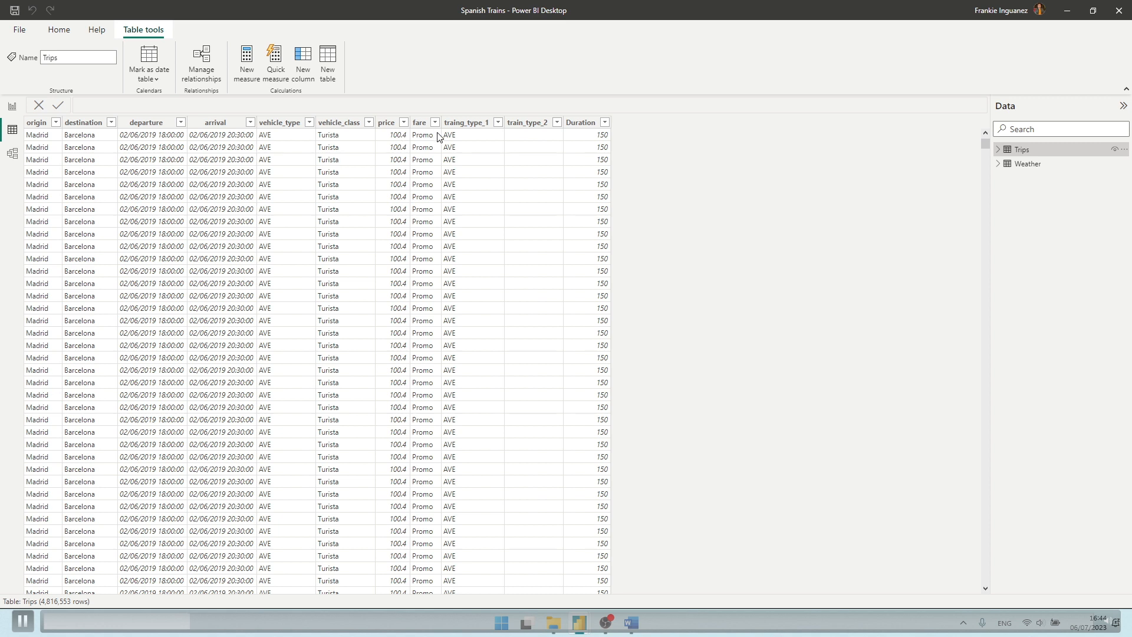
pyautogui.click(387, 122)
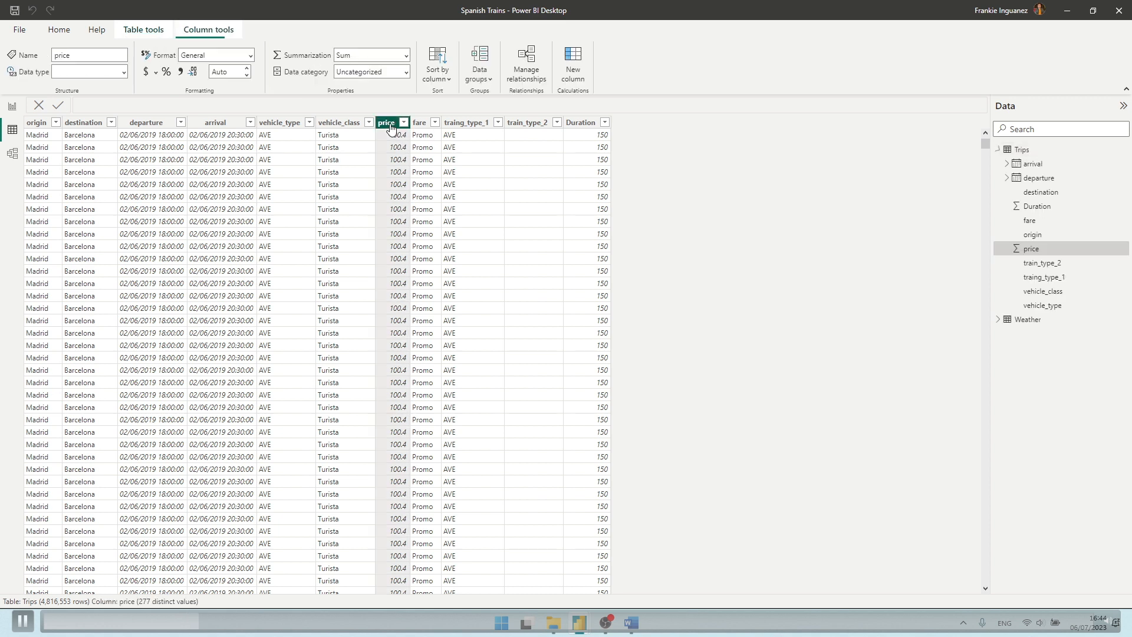
pyautogui.click(125, 72)
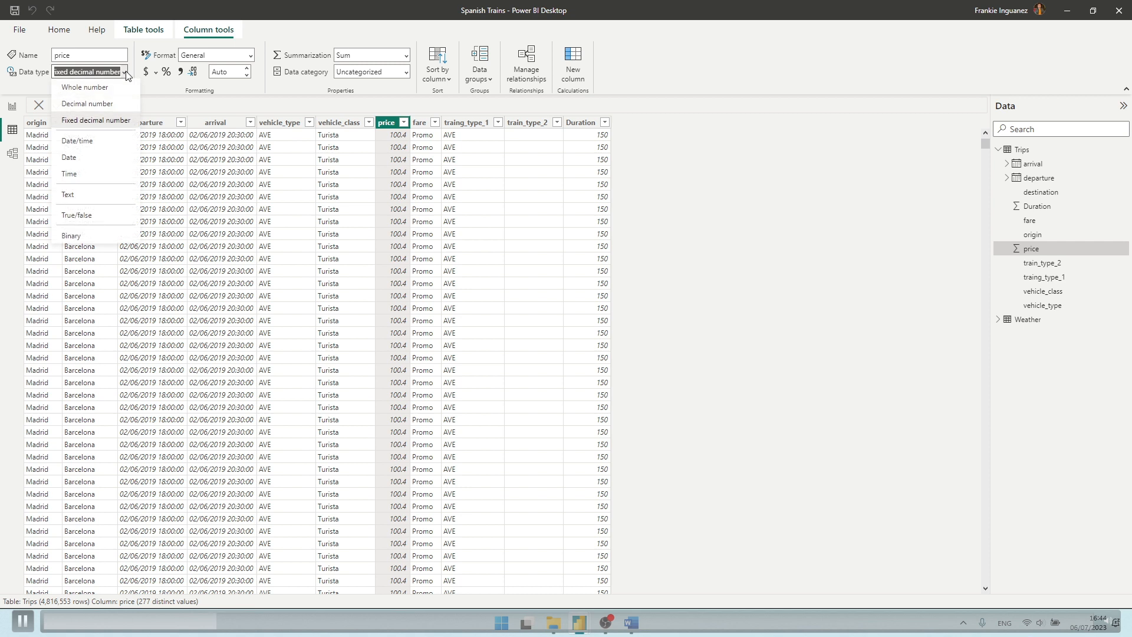
pyautogui.click(125, 71)
pyautogui.click(250, 56)
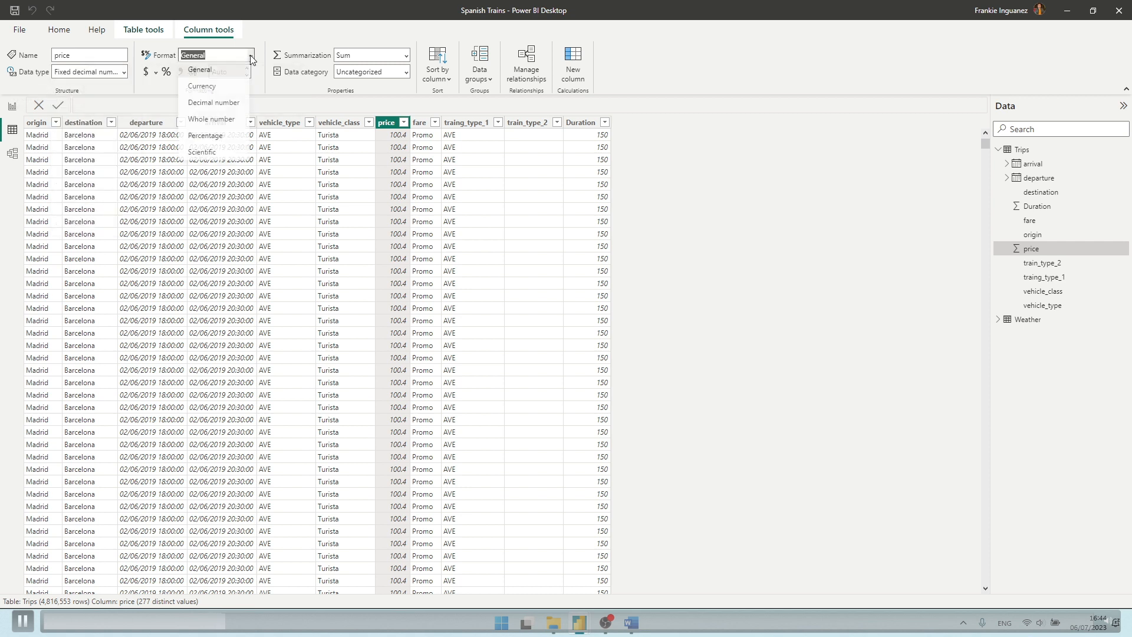
pyautogui.click(198, 88)
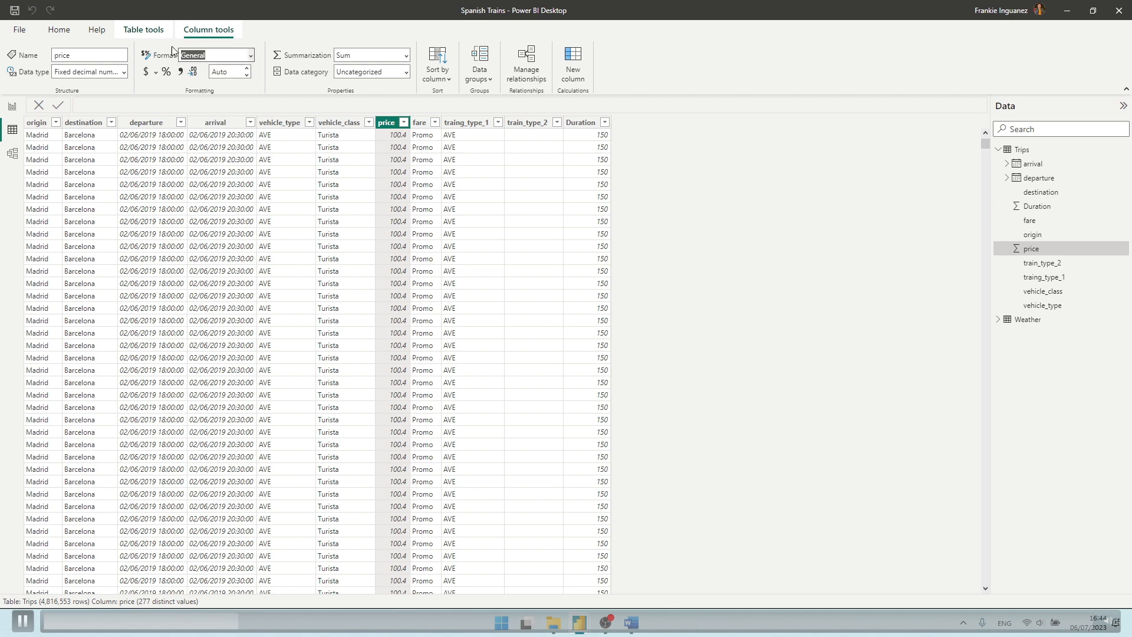
pyautogui.click(157, 73)
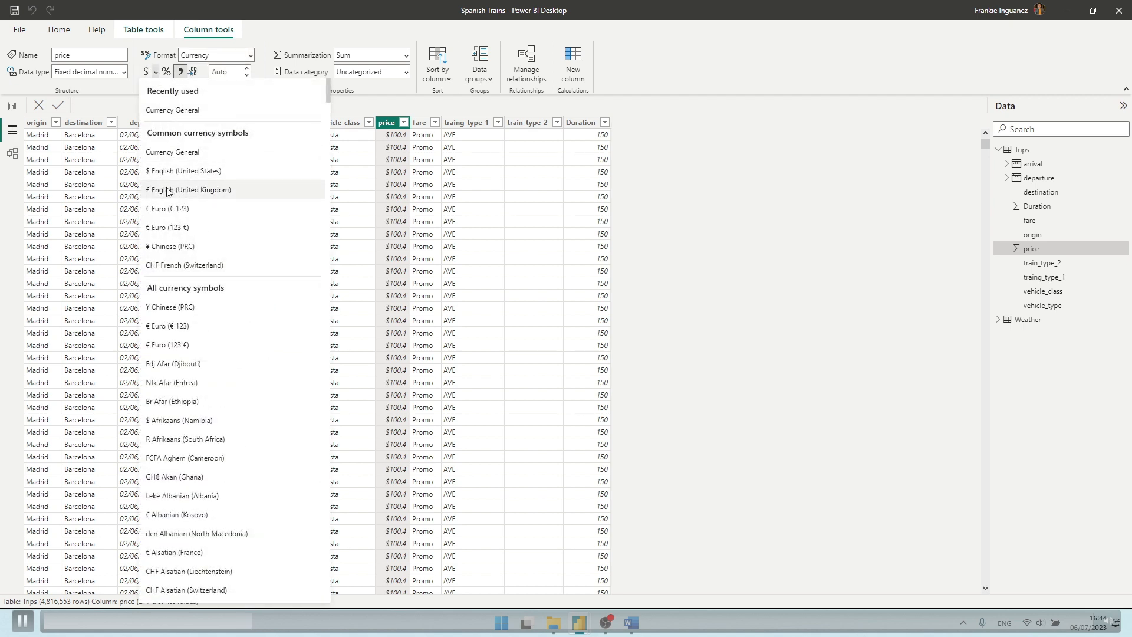
pyautogui.click(170, 210)
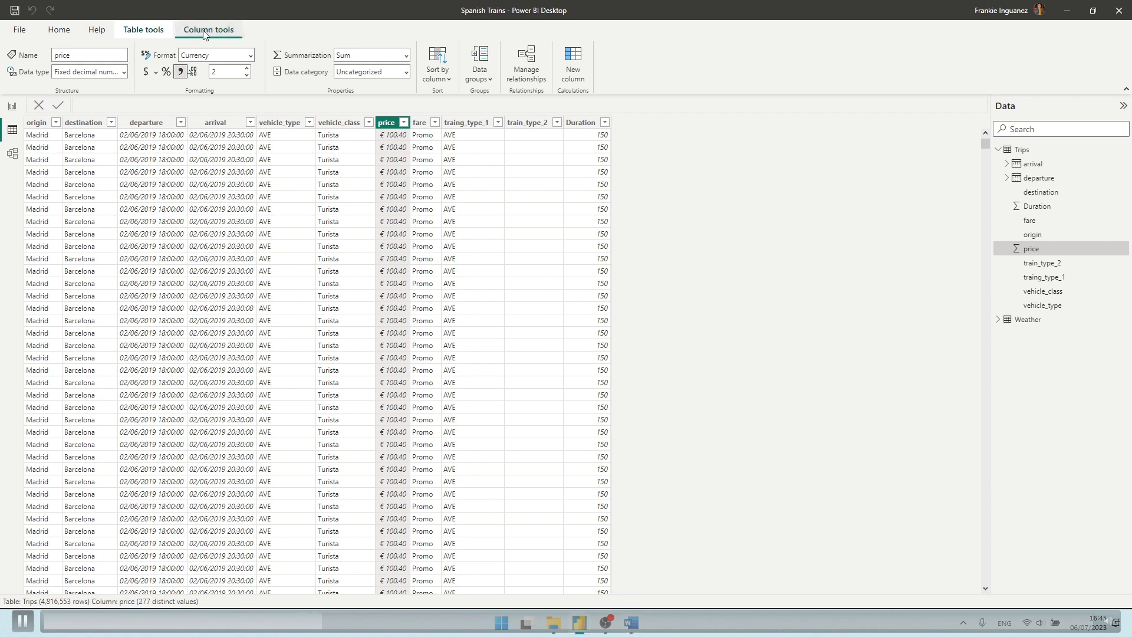
# - Add a calculated column to the Trips table with the formula DayOfWeek = FORMAT(Trips[departure], "dddd")
pyautogui.click(573, 64)
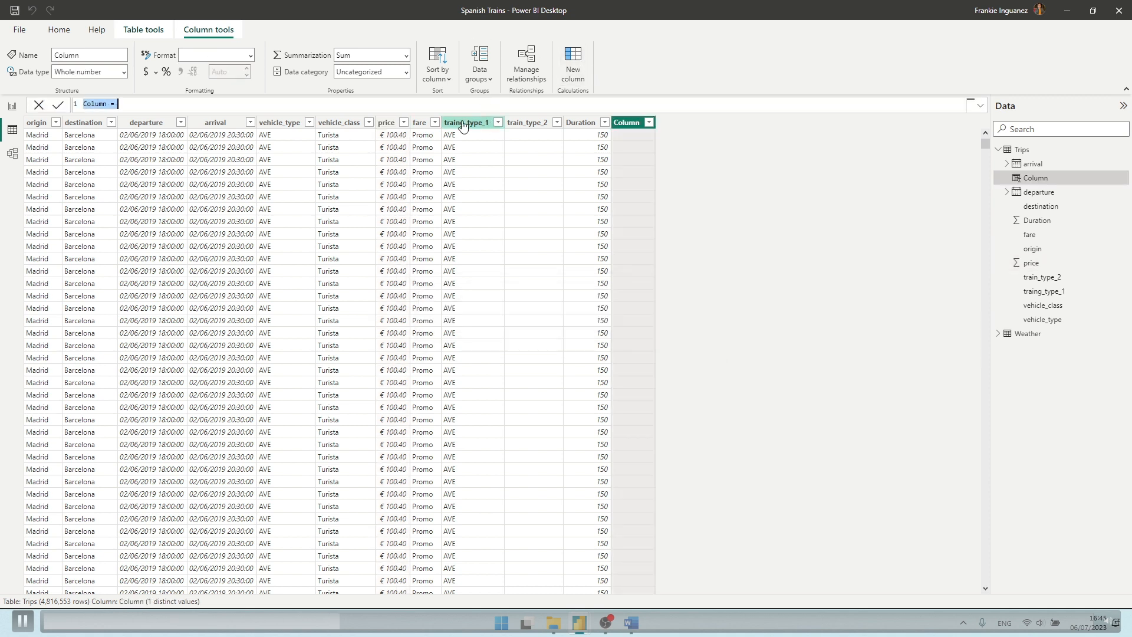
pyautogui.write('DayOfWeek = FORMAT(Trips[departure], "dddd")')
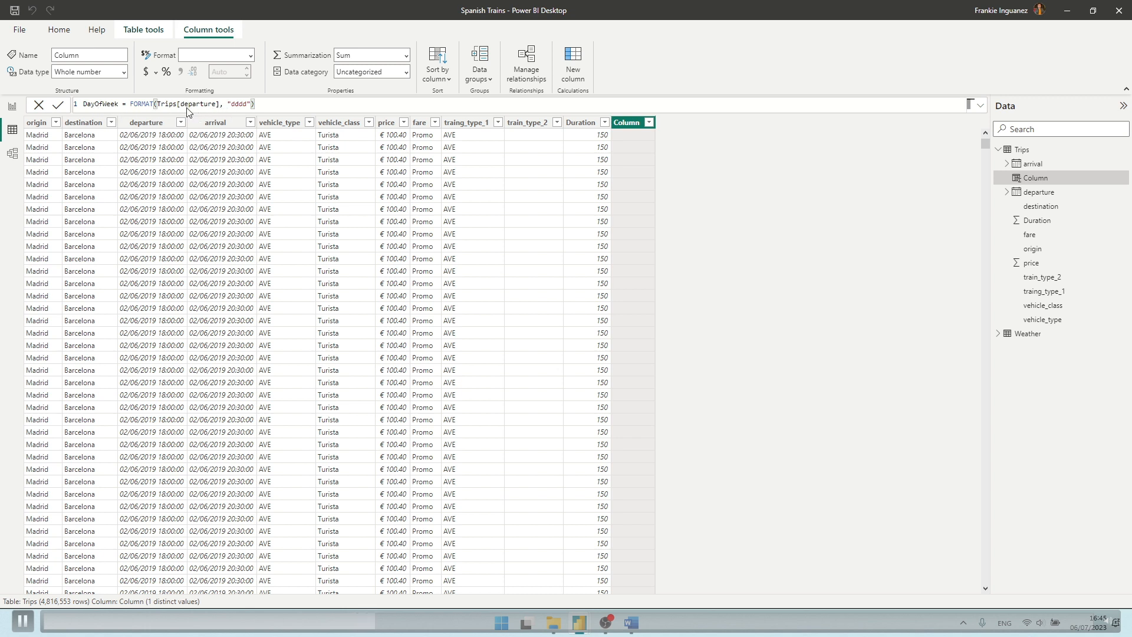
pyautogui.press('Return')
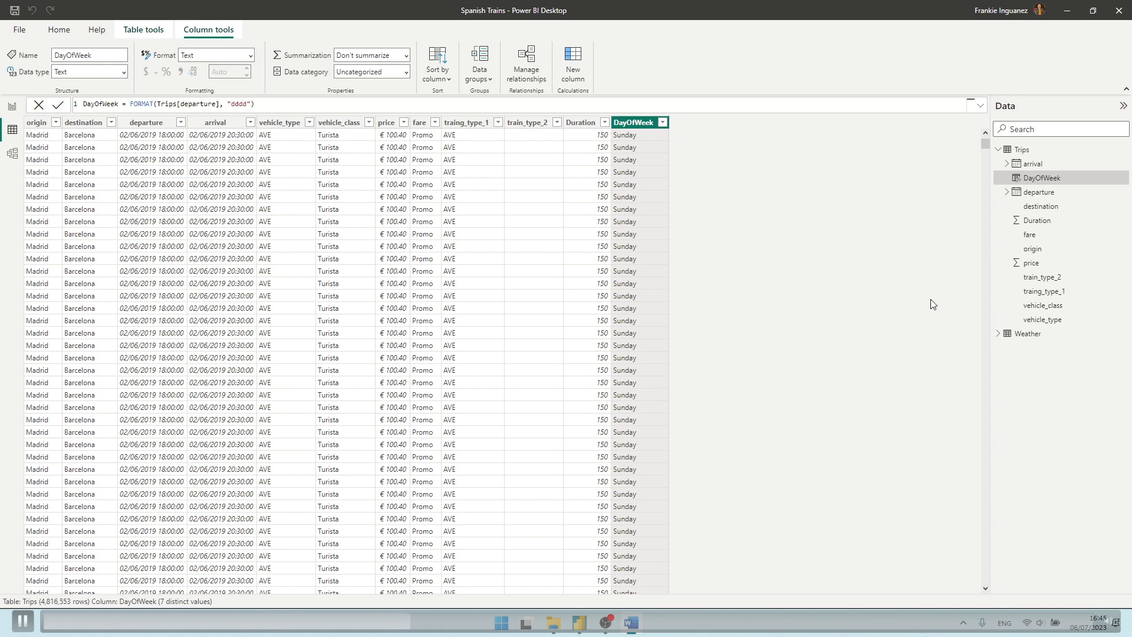
# - Add a calculated column to the Trips table with the formula DayOfWeekNumber = WEEKDAY(Trips [departure])
pyautogui.click(579, 65)
pyautogui.write('DayOfWeekNumber = WEEKDAY(Trips [departure])')
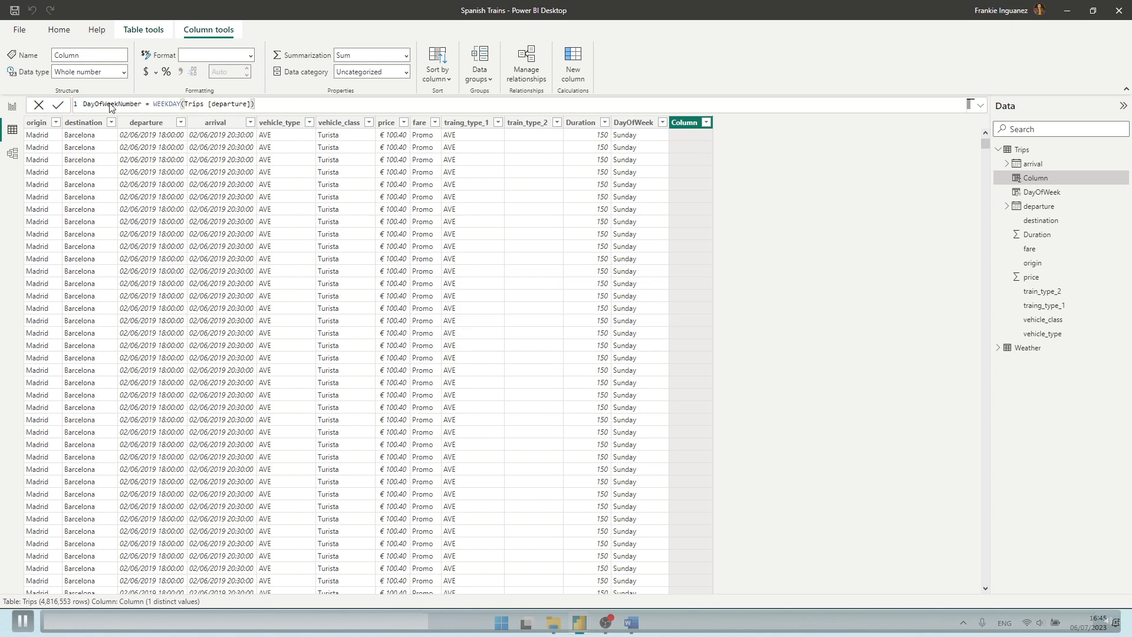
pyautogui.press('Return')
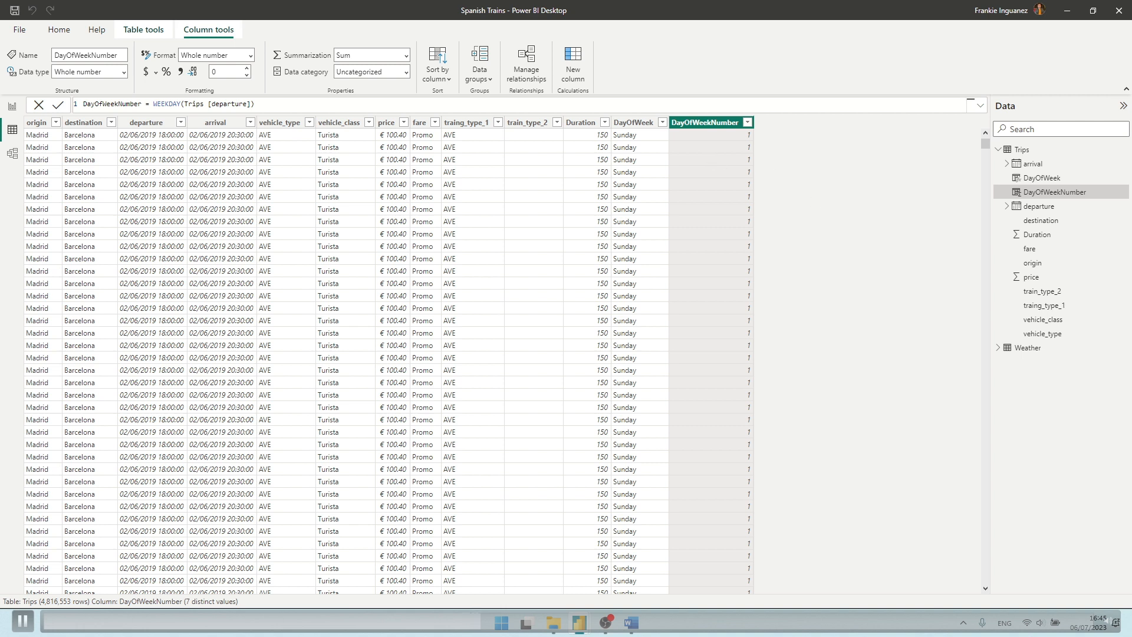
# - Sort the DayOfWeek column of the Trips table by the DayOfWeekNumber column
pyautogui.click(634, 124)
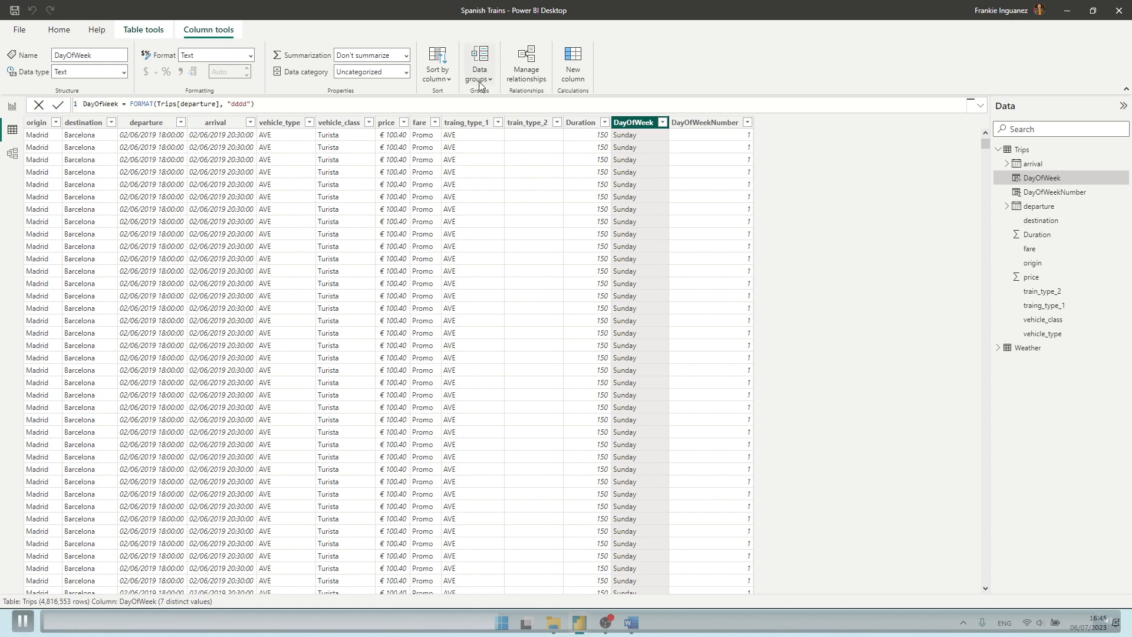
pyautogui.click(448, 80)
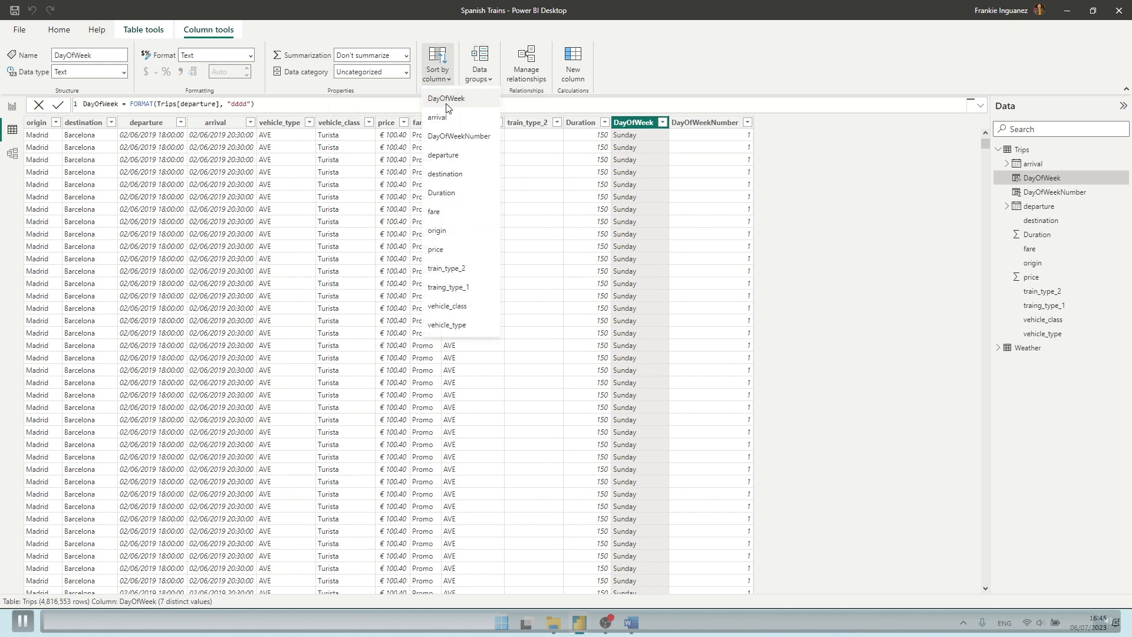
pyautogui.click(454, 137)
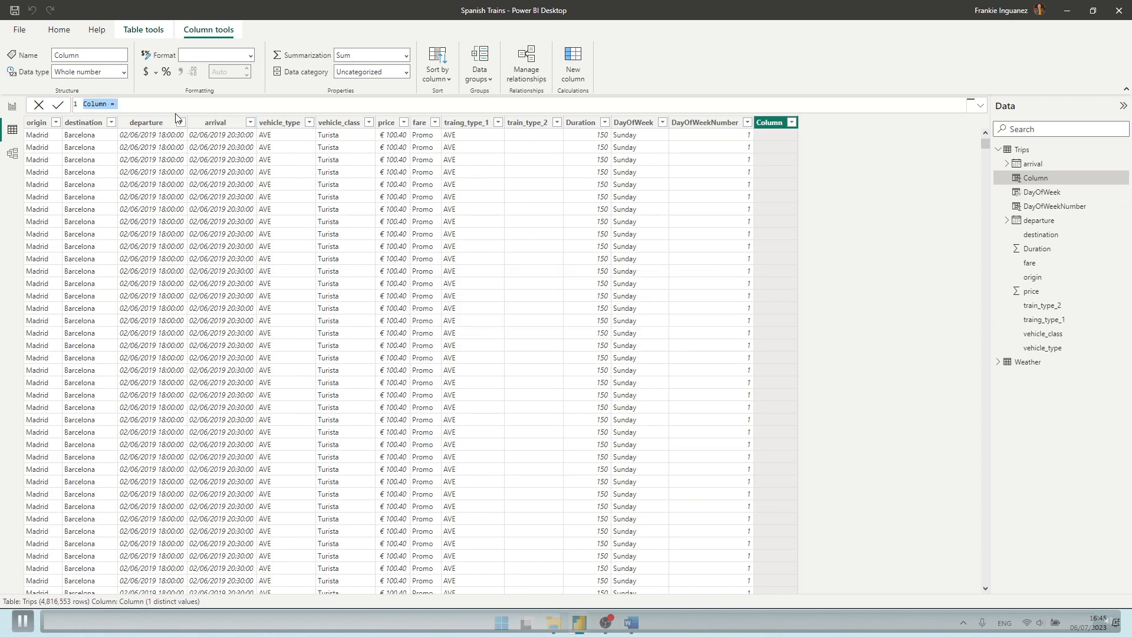
# - Add a calculated column to the Trips table with the formula DateKey = FORMAT(Trips[departure], "DD/MM/YYYY HH:00:00")
pyautogui.write('DateKey = FORMAT(Trips[departure], "DD/MM/YYYY HH:00:00")')
pyautogui.click(100, 105)
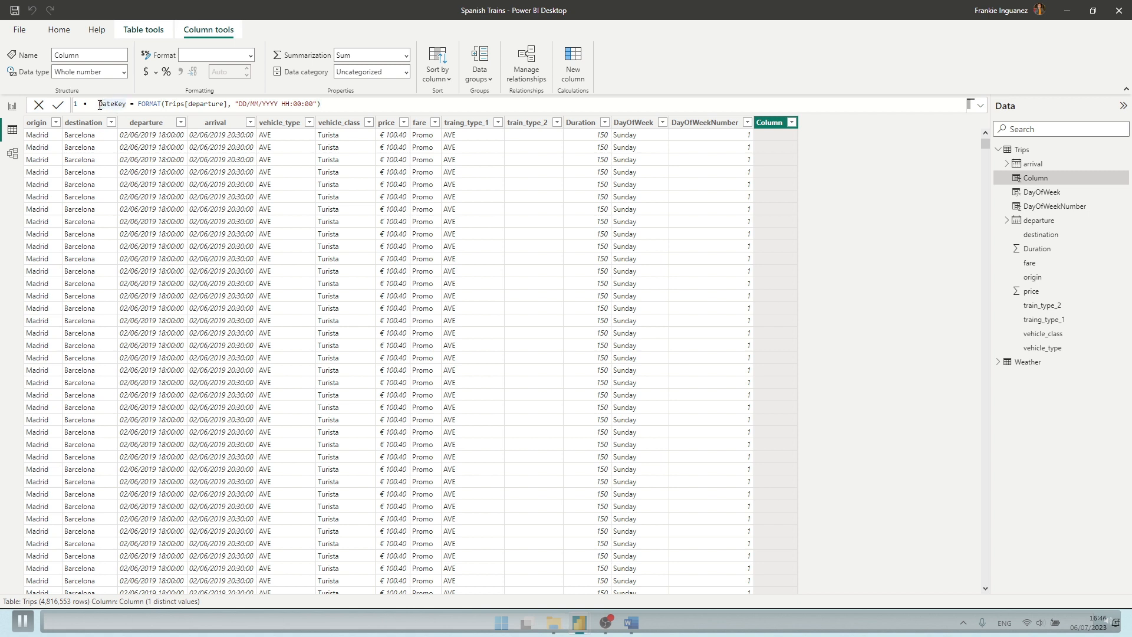
pyautogui.press('BackSpace')
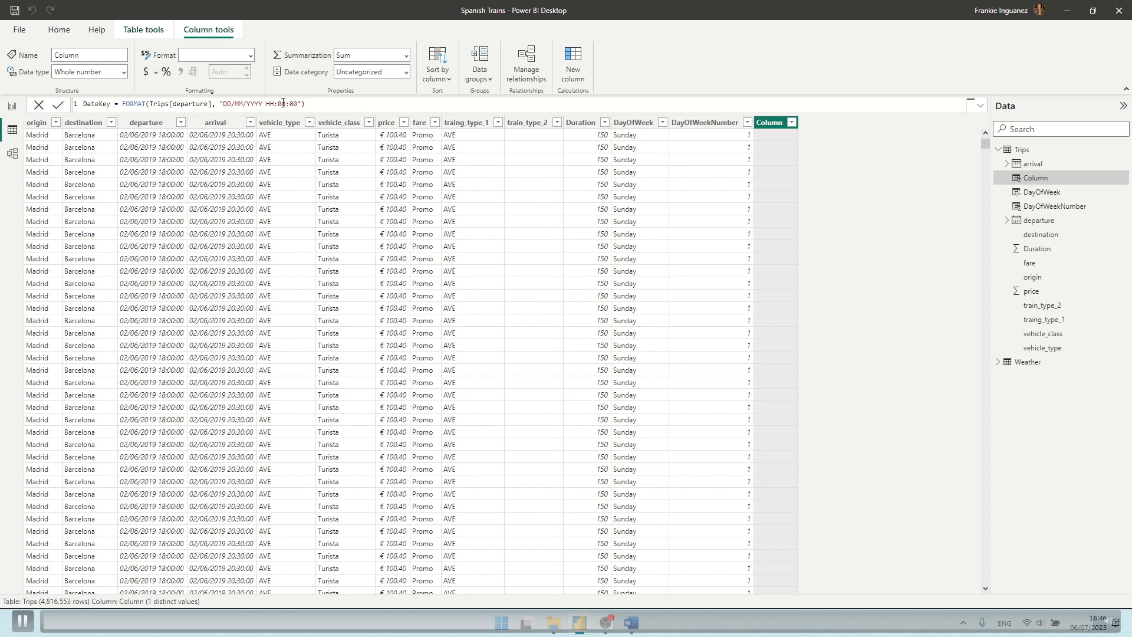
pyautogui.press('Return')
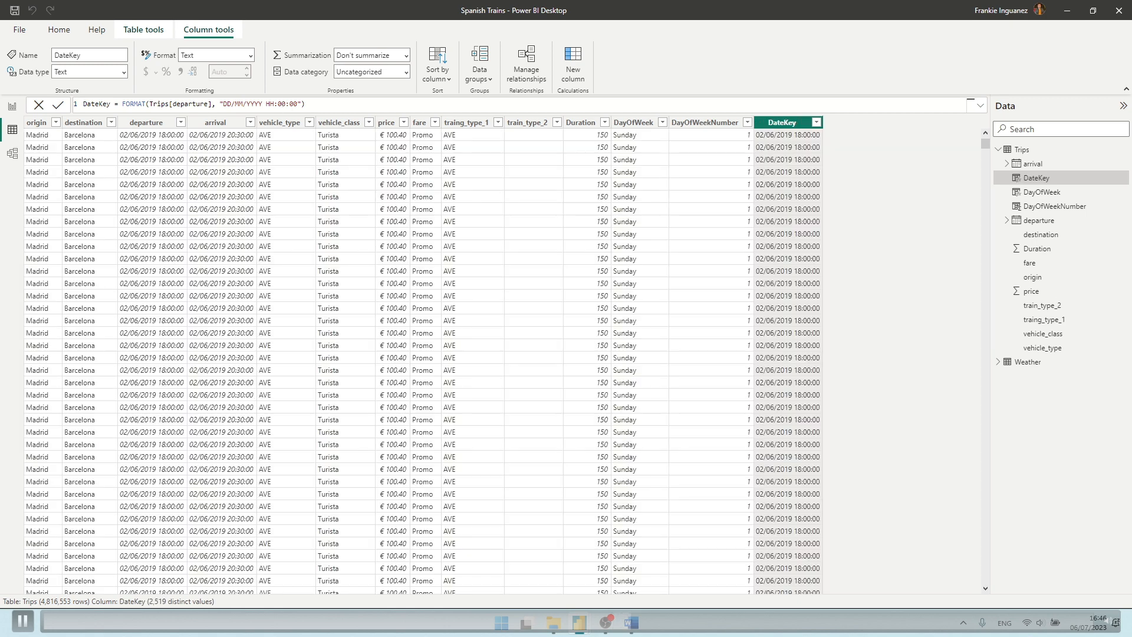
# - Add a calculated column to the Trips table with the formula Hour = HOUR(Trips[departure])
pyautogui.hotkey('alt', 'Tab')
pyautogui.click(577, 66)
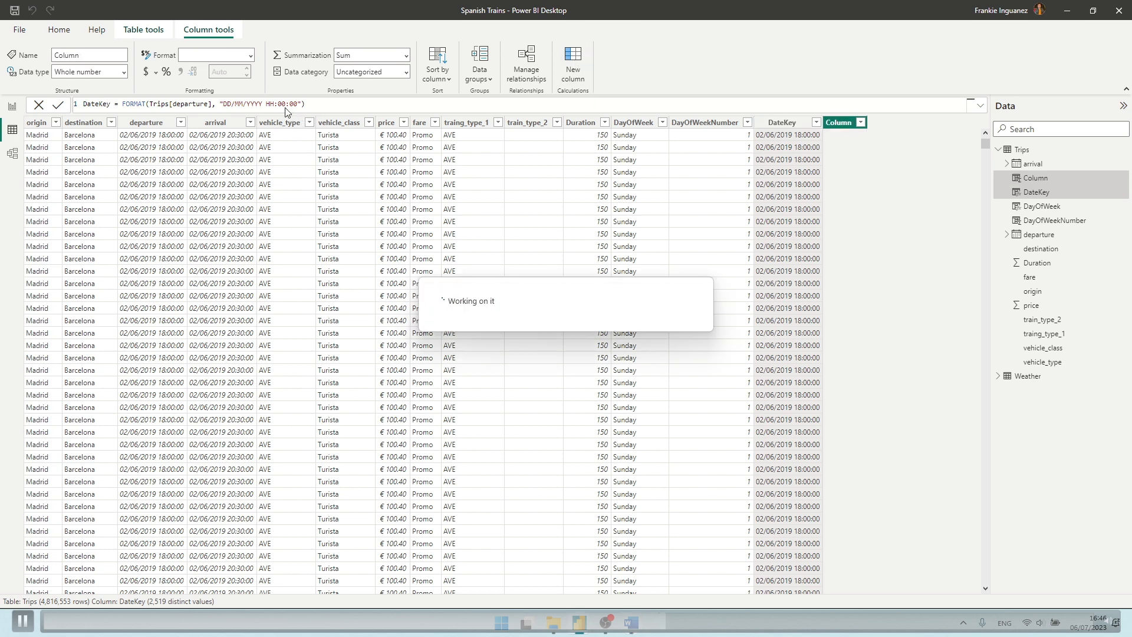
pyautogui.write('Hour = HOUR(Trips[departure])')
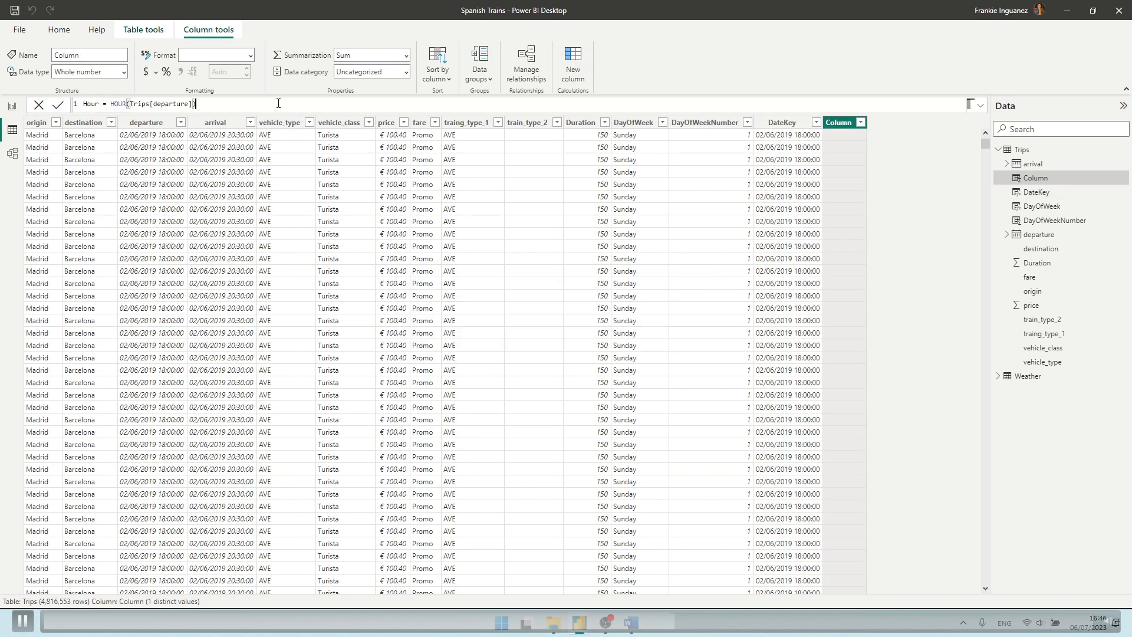
pyautogui.write(')')
pyautogui.press('BackSpace')
pyautogui.press('Home')
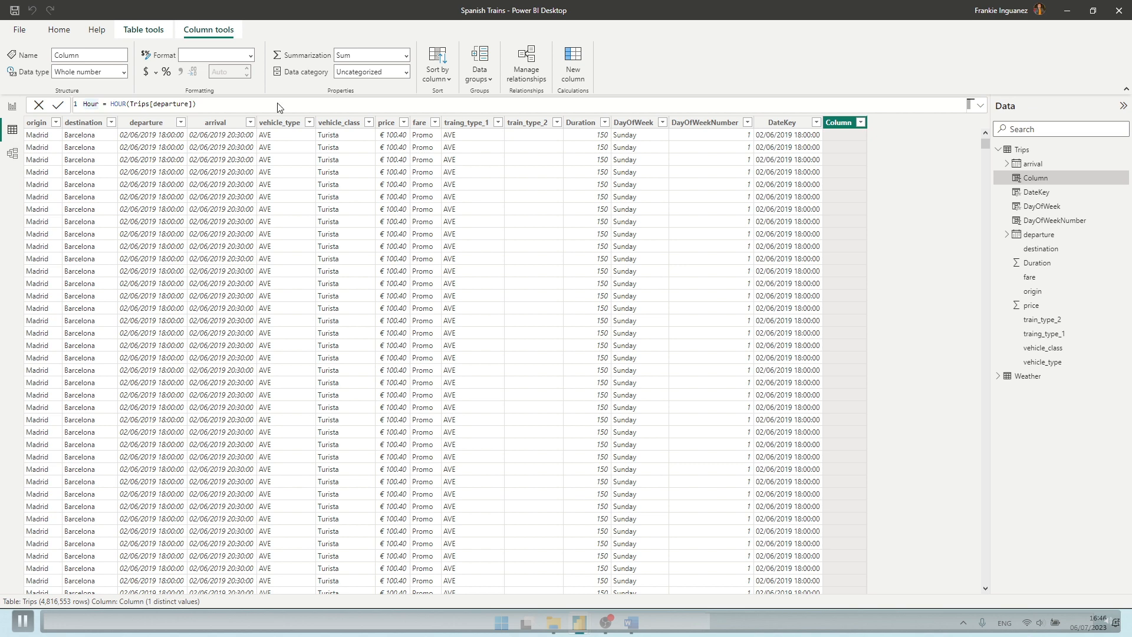
pyautogui.press('Return')
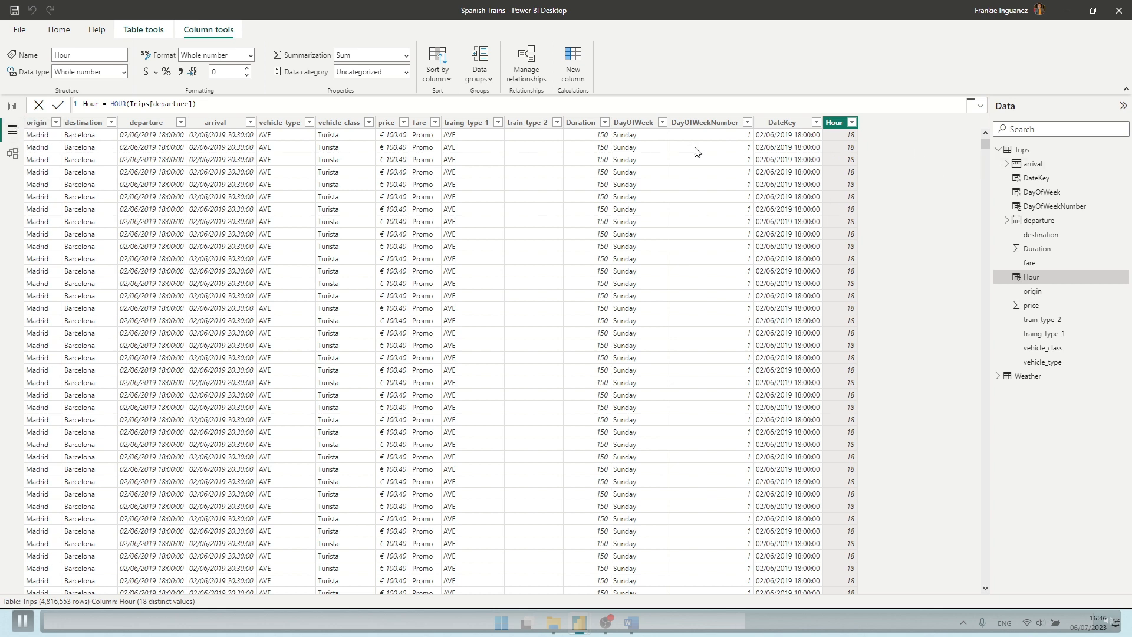
# - Create a relationship in the data model between the datetime column of Weather and the DateKey column of Trips
pyautogui.click(999, 150)
pyautogui.click(1030, 165)
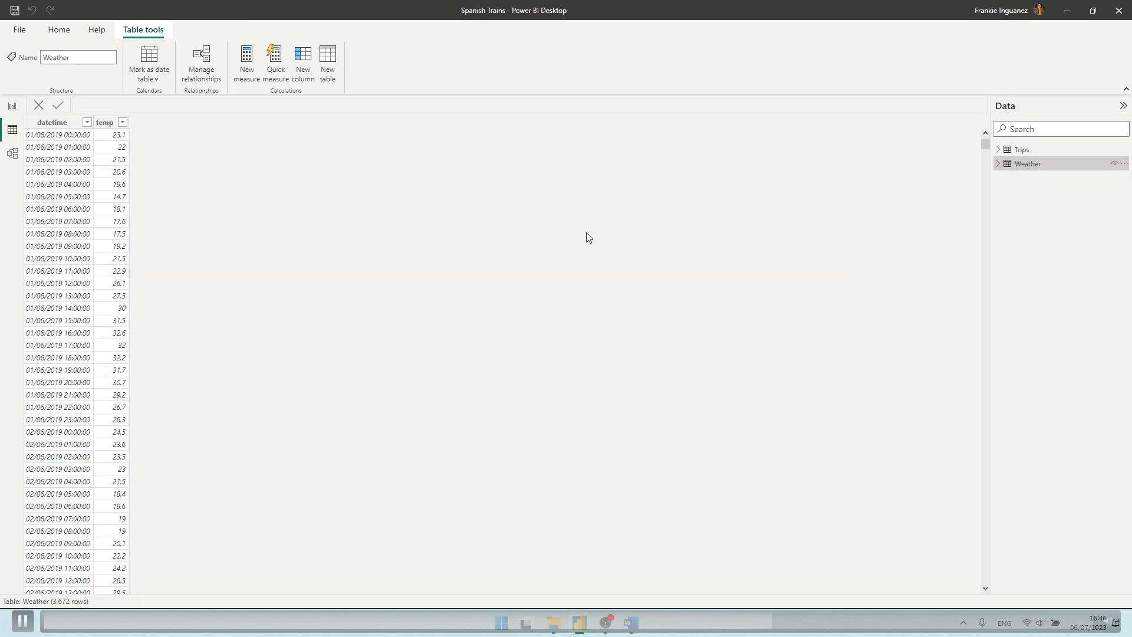
pyautogui.click(13, 157)
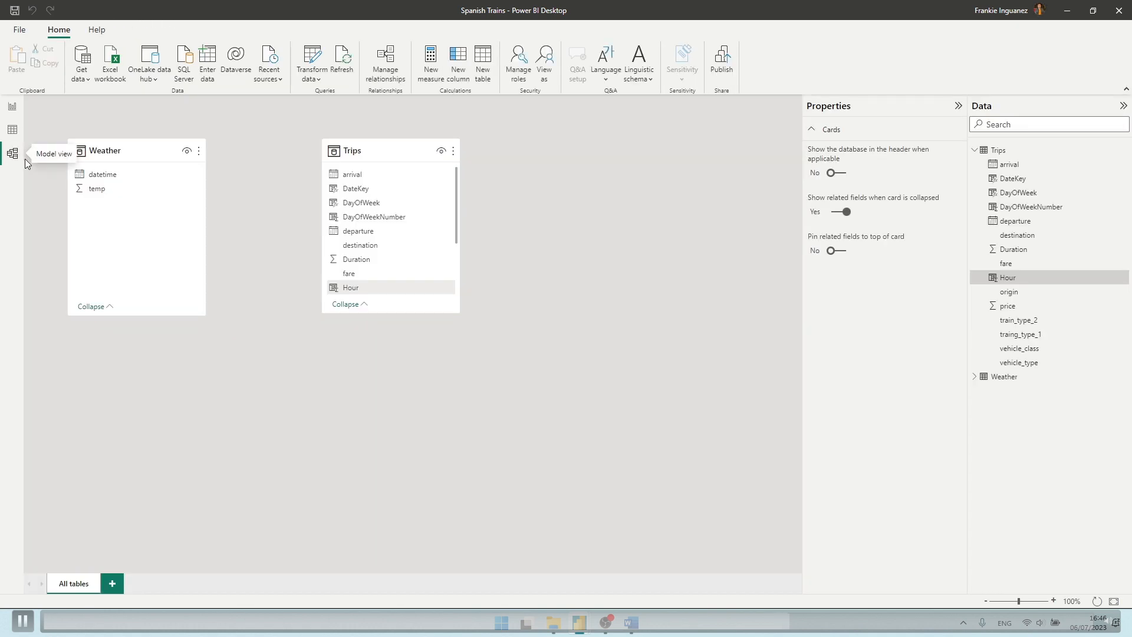
pyautogui.click(373, 150)
pyautogui.click(152, 151)
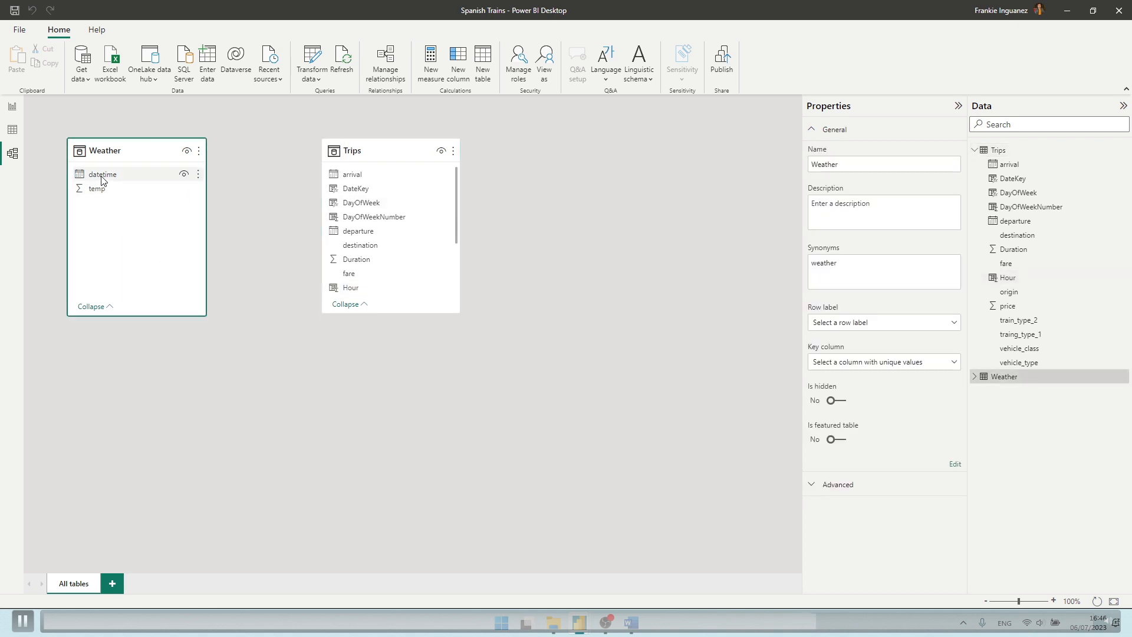
pyautogui.moveTo(102, 180); pyautogui.dragTo(386, 193)
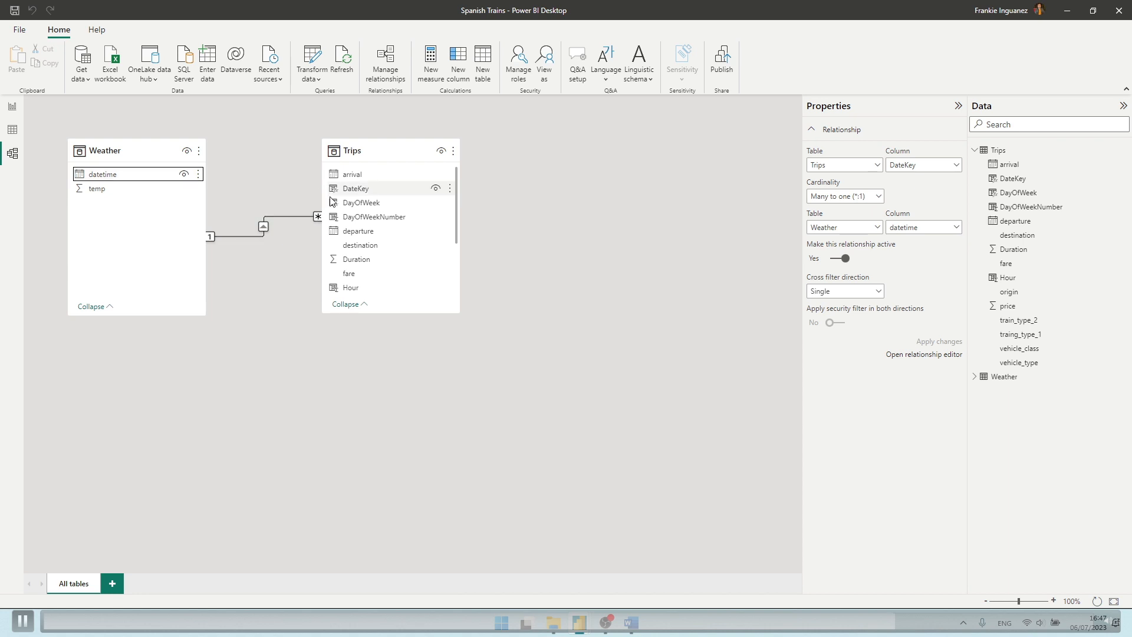
# - Review the cardinality, cross-filter direction and active setting of the Weather–Trips relationship, accept them and switch to the report canvas
pyautogui.doubleClick(285, 217)
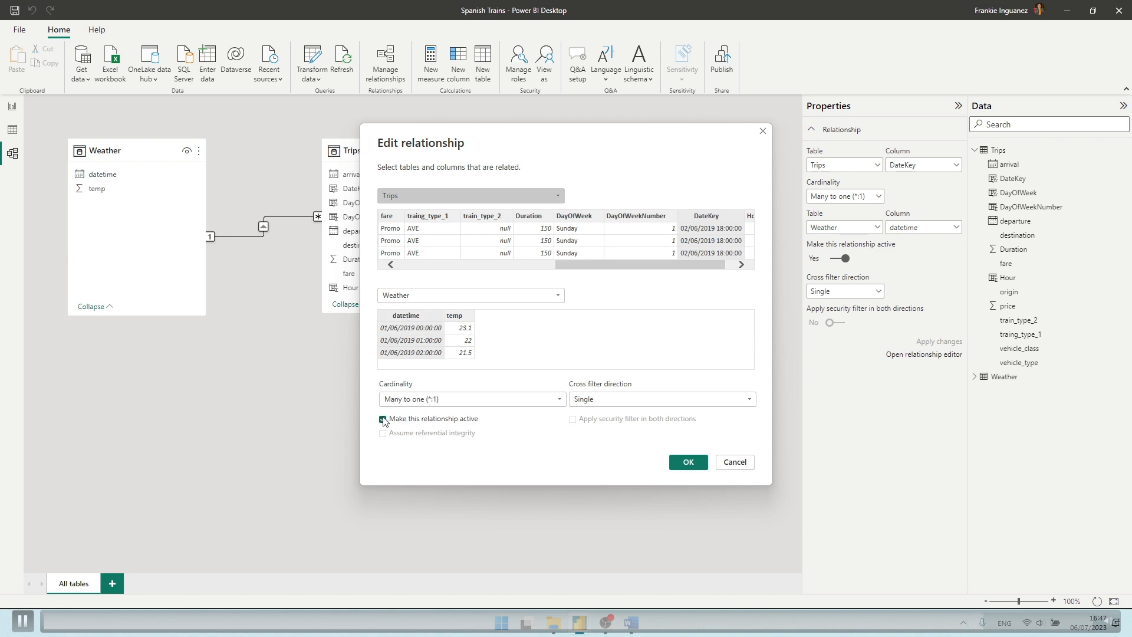
pyautogui.click(688, 463)
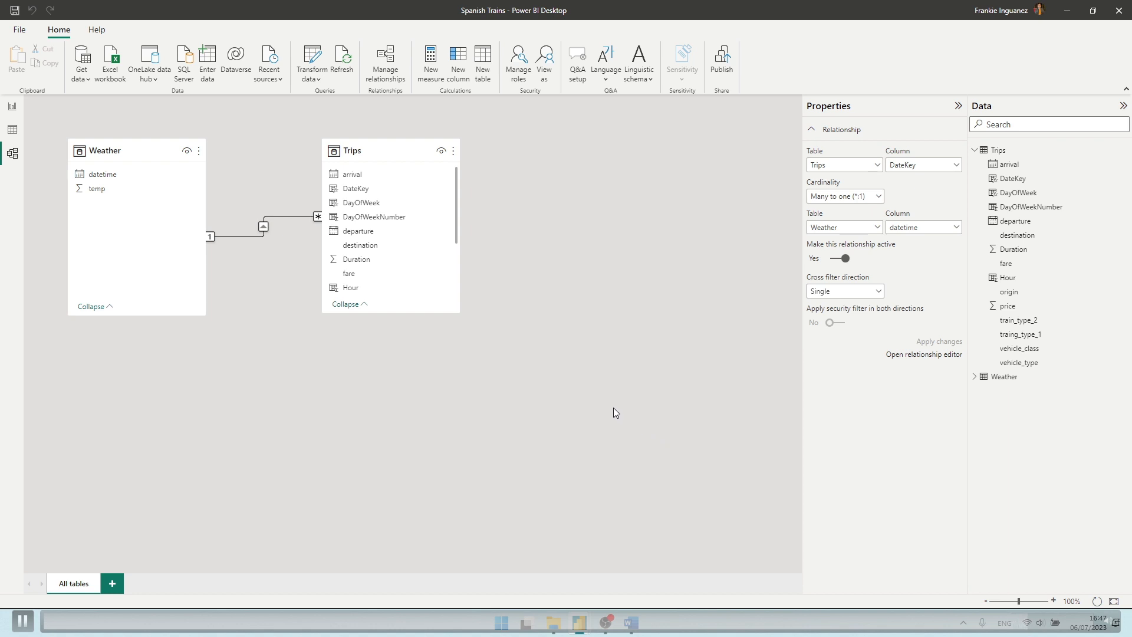
pyautogui.click(13, 107)
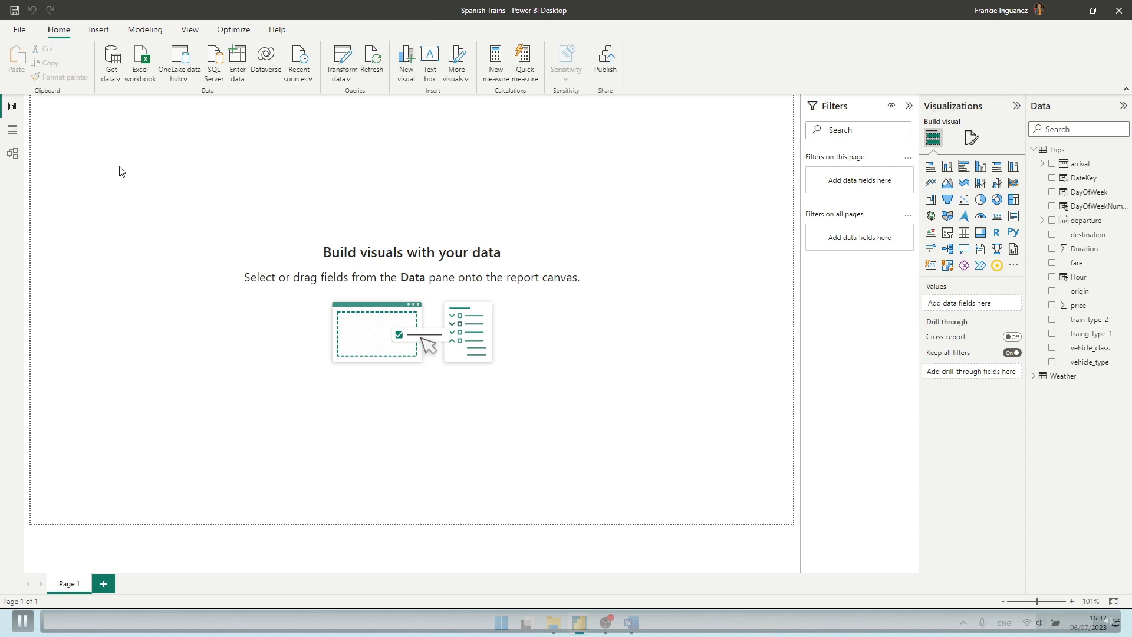